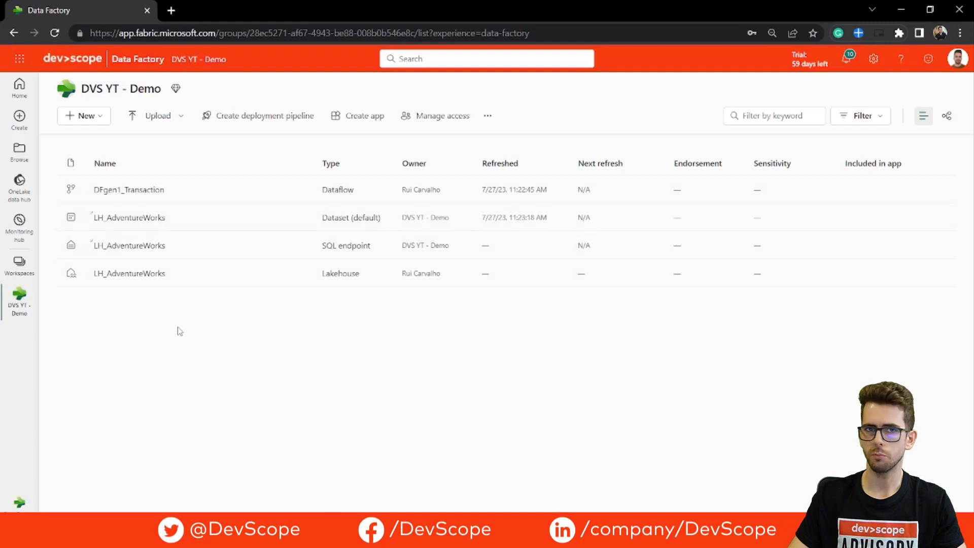
Open the workspace's New item menu to show the Dataflow Gen2 option.
click(105, 119)
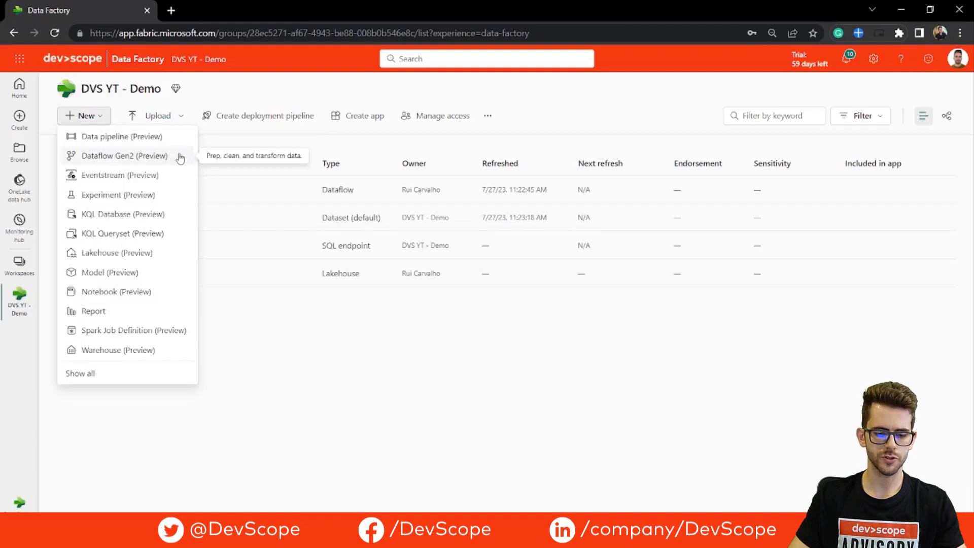
key(ctrl+1)
click(129, 153)
drag(36, 177, 207, 177)
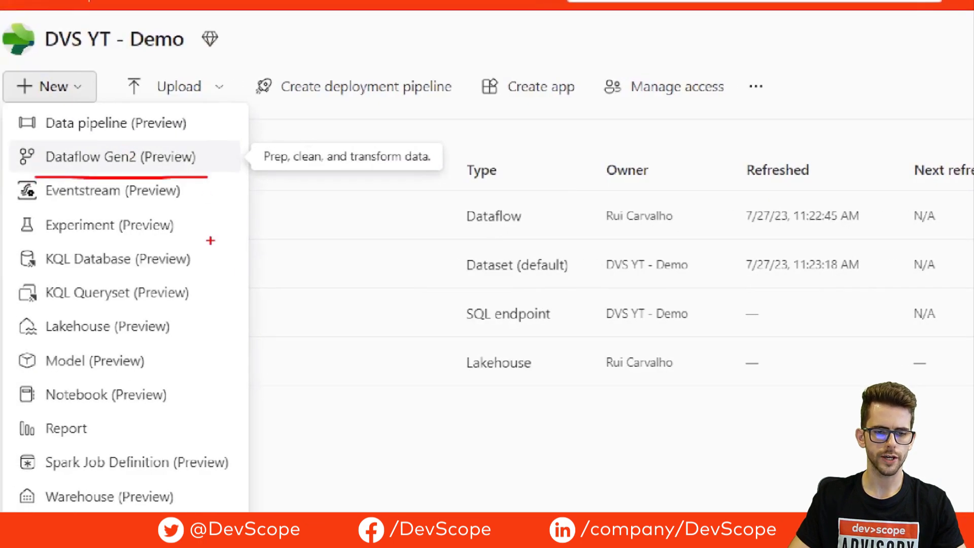
key(Escape)
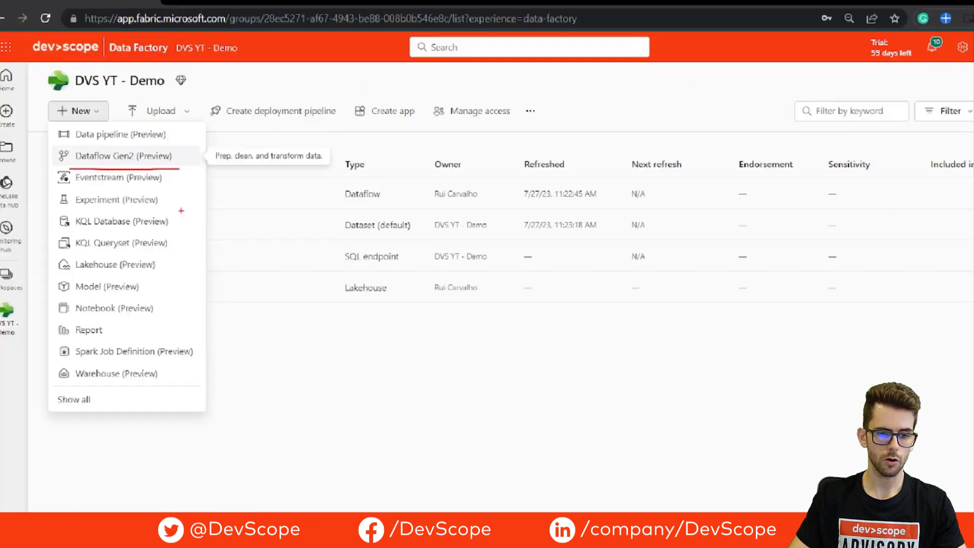
Close the New menu and bring up the Fabric experience switcher at the bottom-left.
click(63, 490)
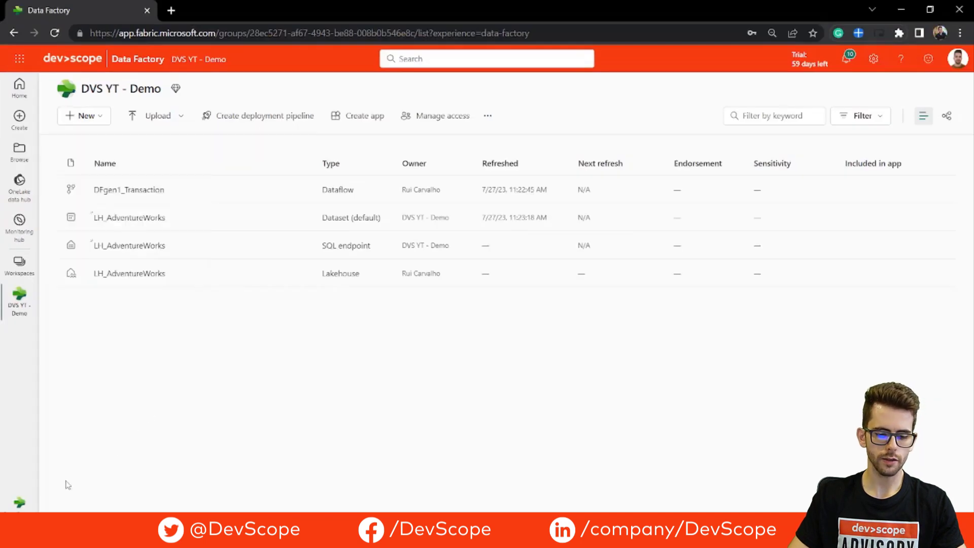
key(ctrl+1)
mouse_move(54, 464)
mouse_down()
mouse_move(75, 478)
mouse_move(64, 472)
mouse_up()
key(Escape)
click(19, 499)
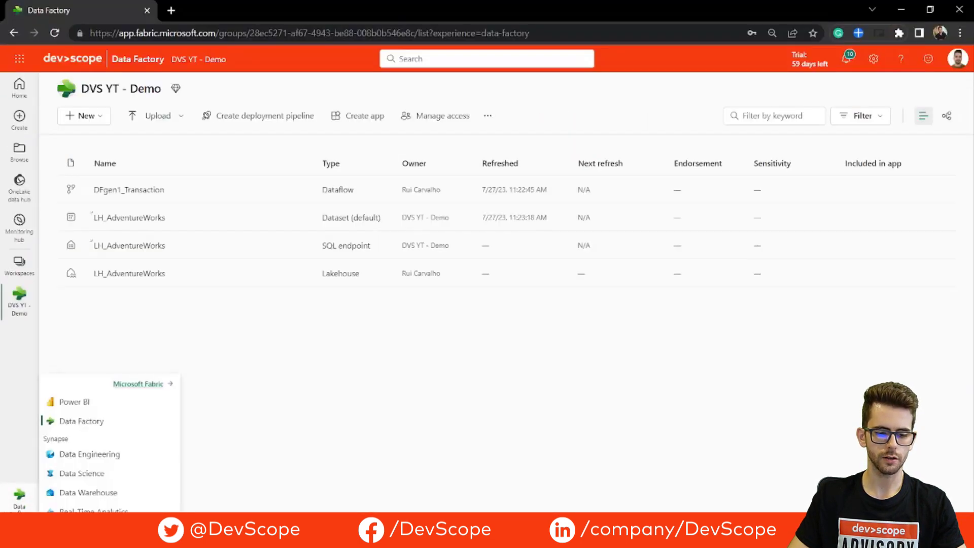
Switch to the Data Factory experience and create a new Dataflow Gen2 (Preview).
click(86, 427)
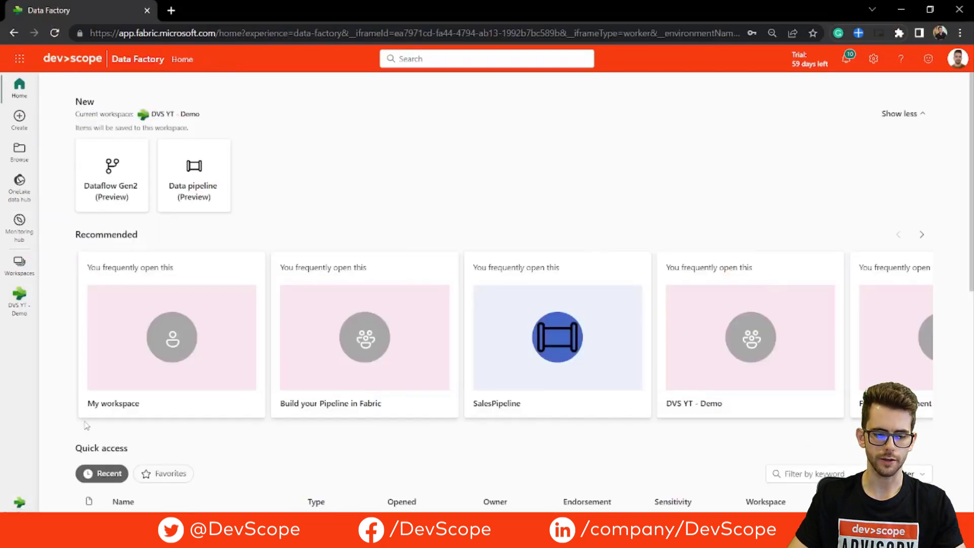
click(129, 168)
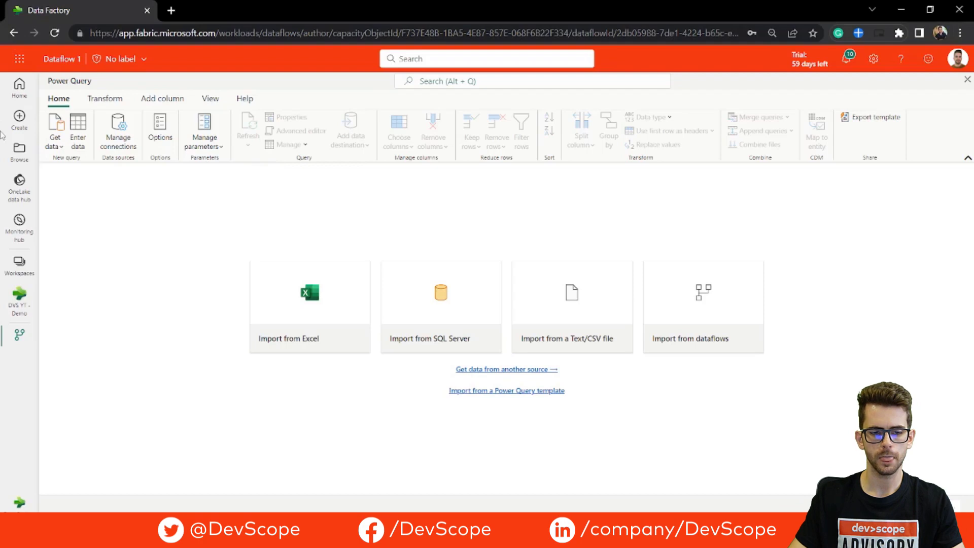
Search all data sources for 'azure' and choose Azure SQL database as the source.
click(62, 147)
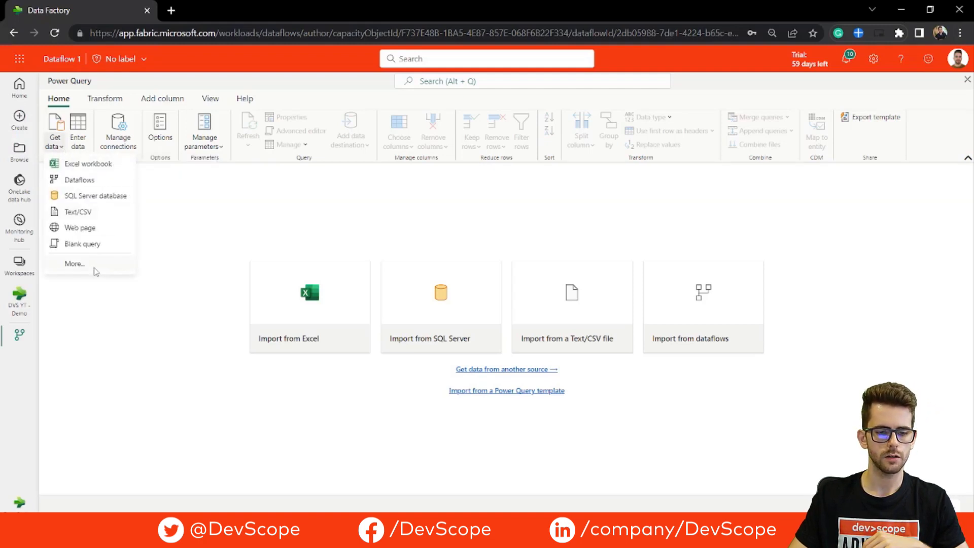
click(96, 271)
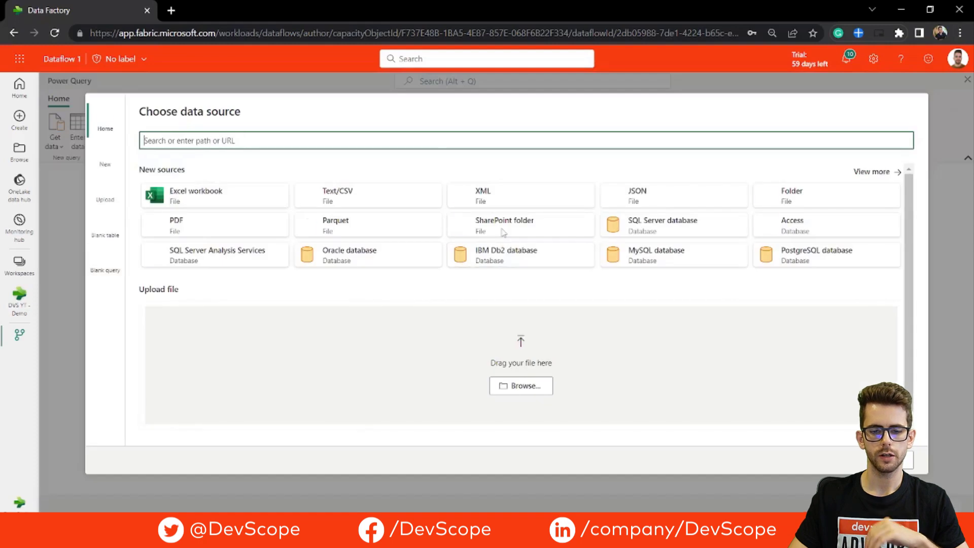
click(870, 173)
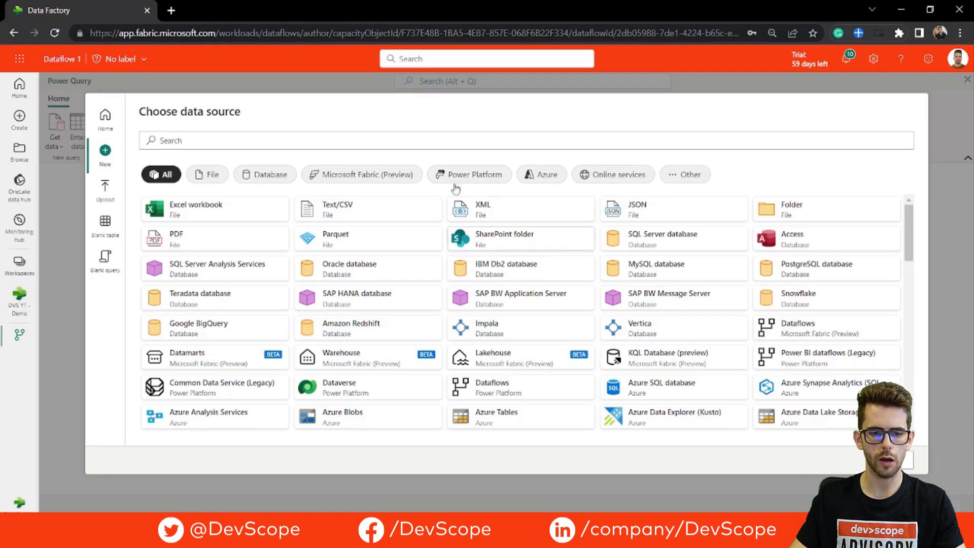
click(455, 138)
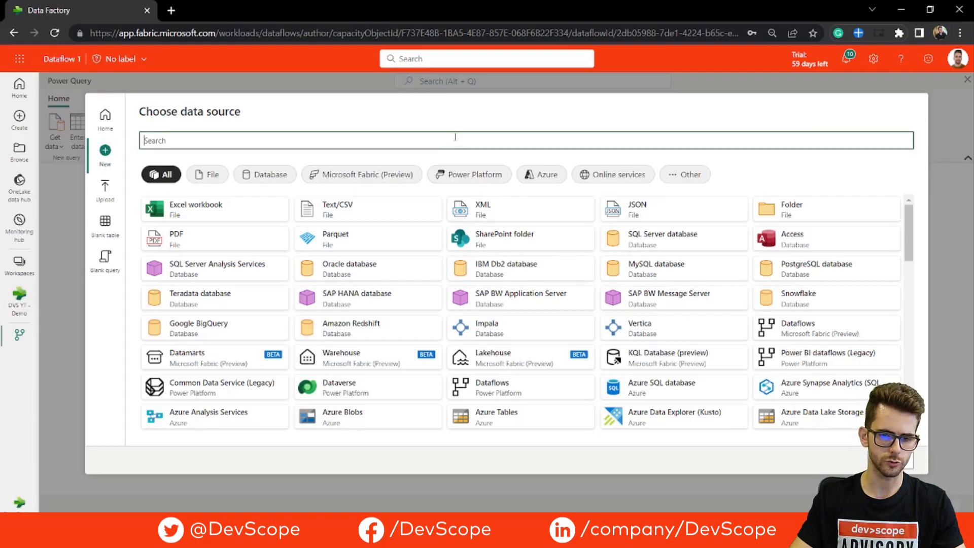
text(azure sql)
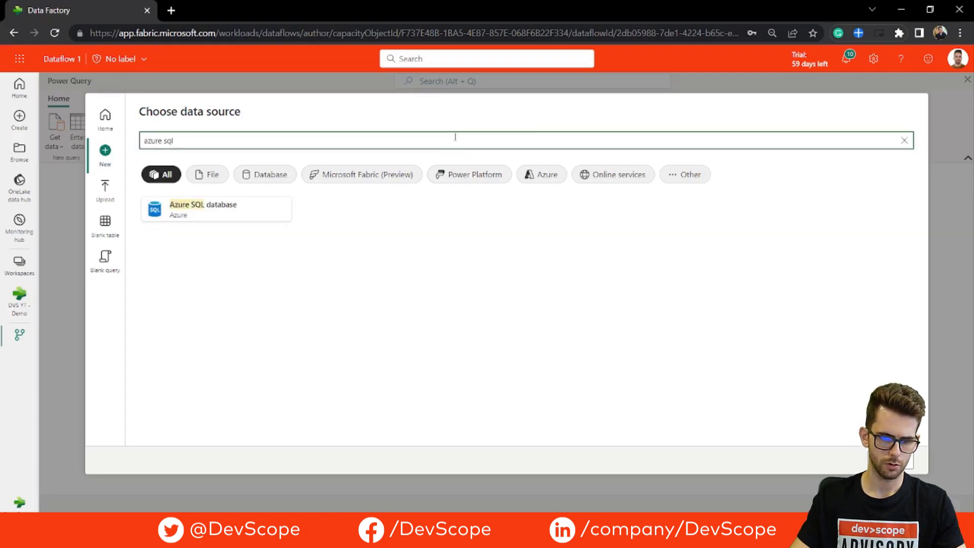
click(237, 213)
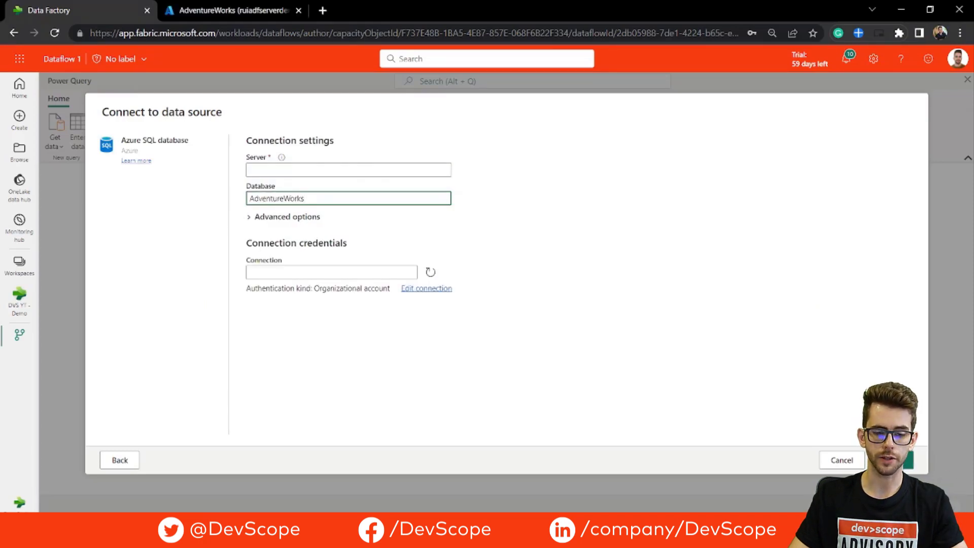
Connect to AdventureWorks and select the Production.TransactionHistory and Production.Product tables.
click(890, 460)
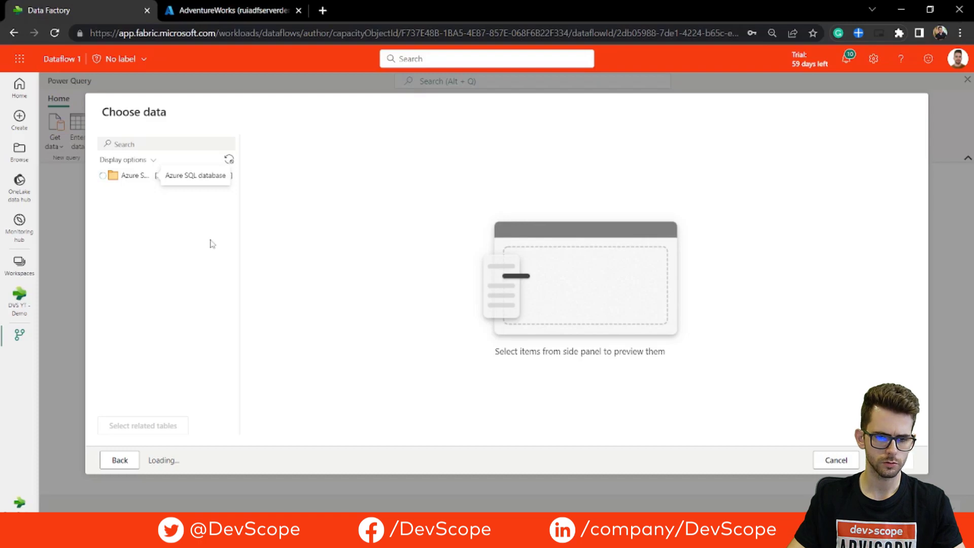
click(159, 145)
text(tra)
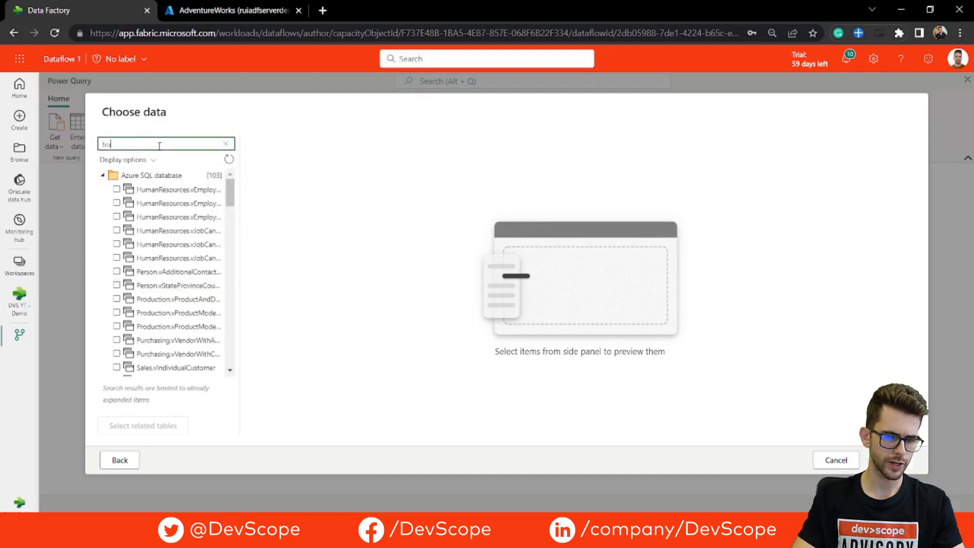
text(n)
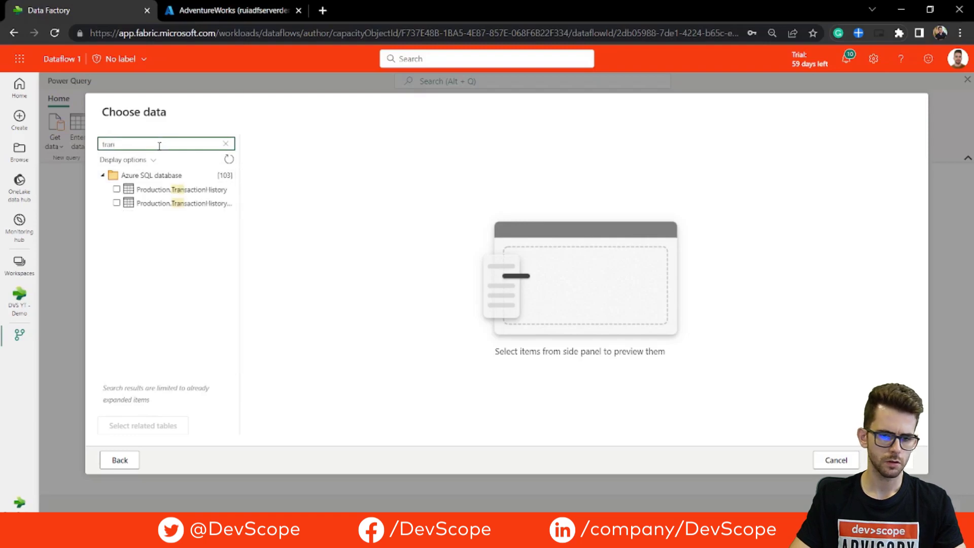
click(116, 189)
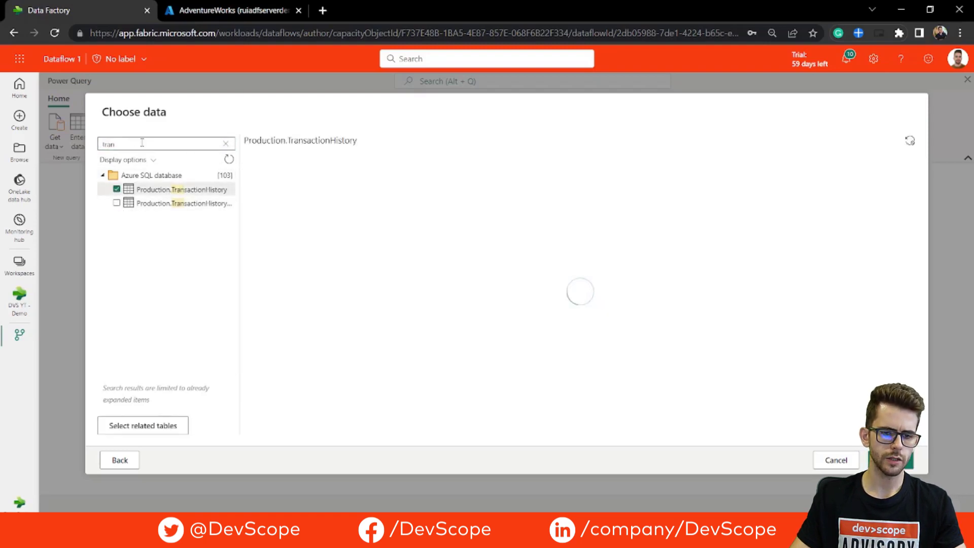
double_click(142, 144)
text(pro)
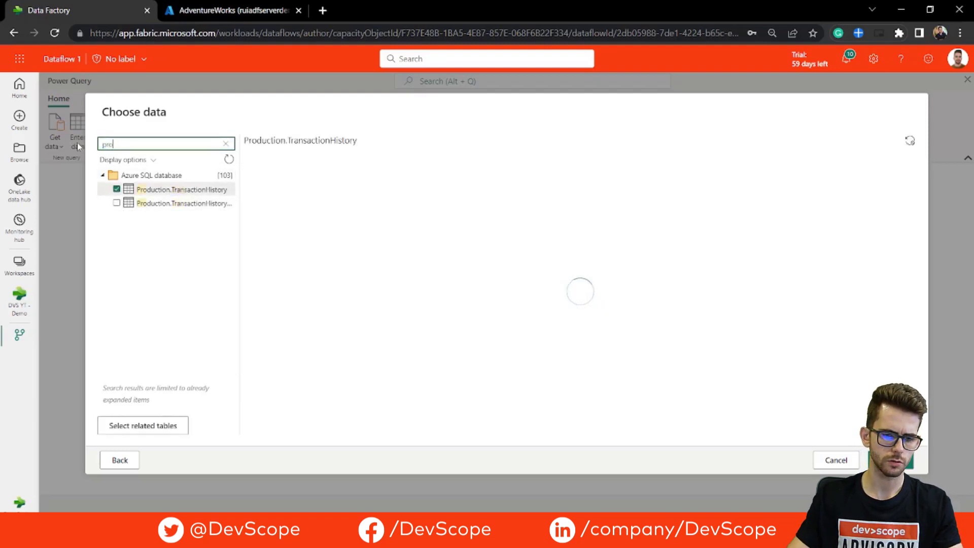
text(duct)
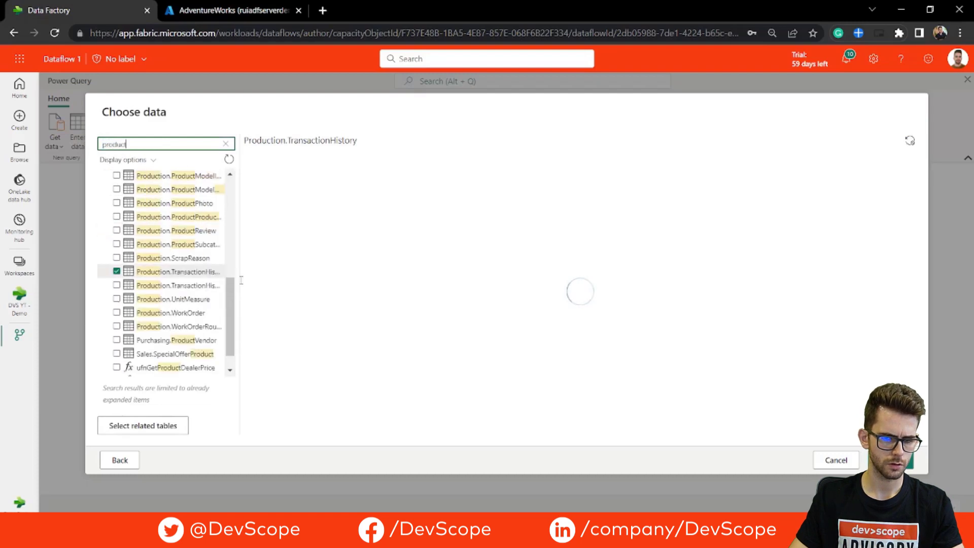
scroll(226, 291, down, 1)
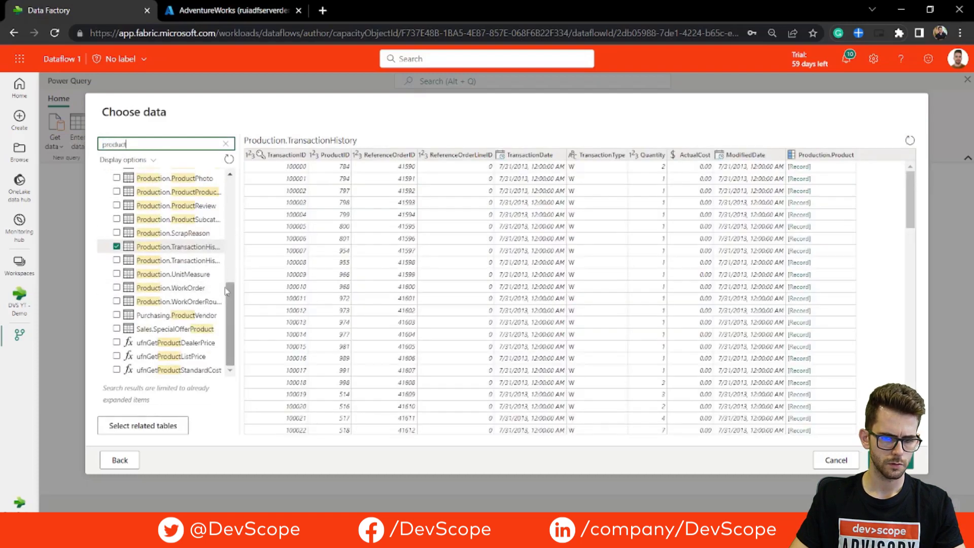
drag(230, 290, 235, 220)
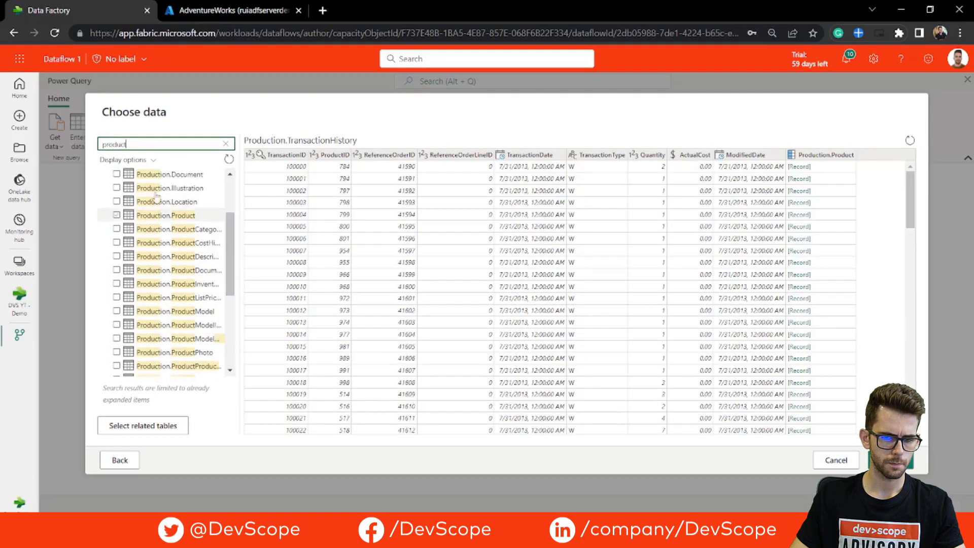
click(117, 216)
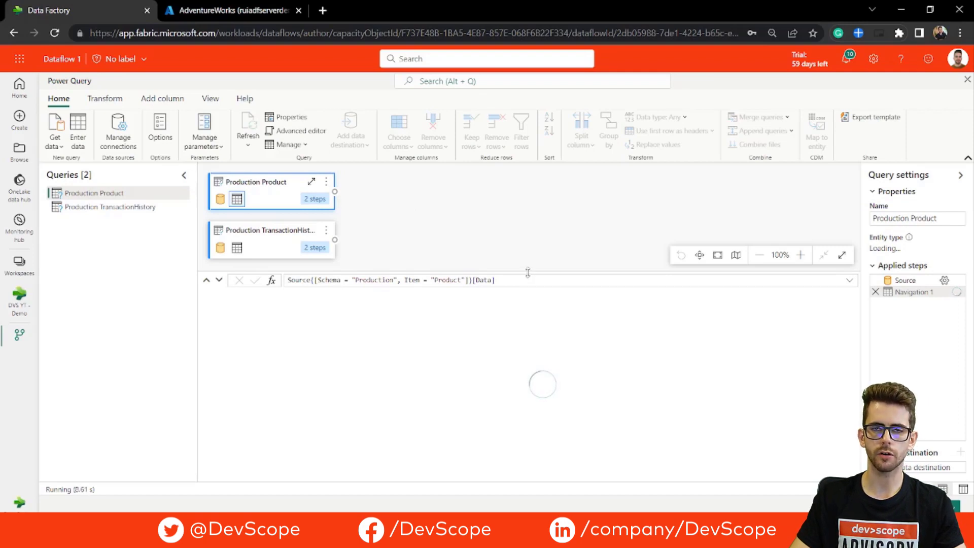
drag(528, 273, 527, 292)
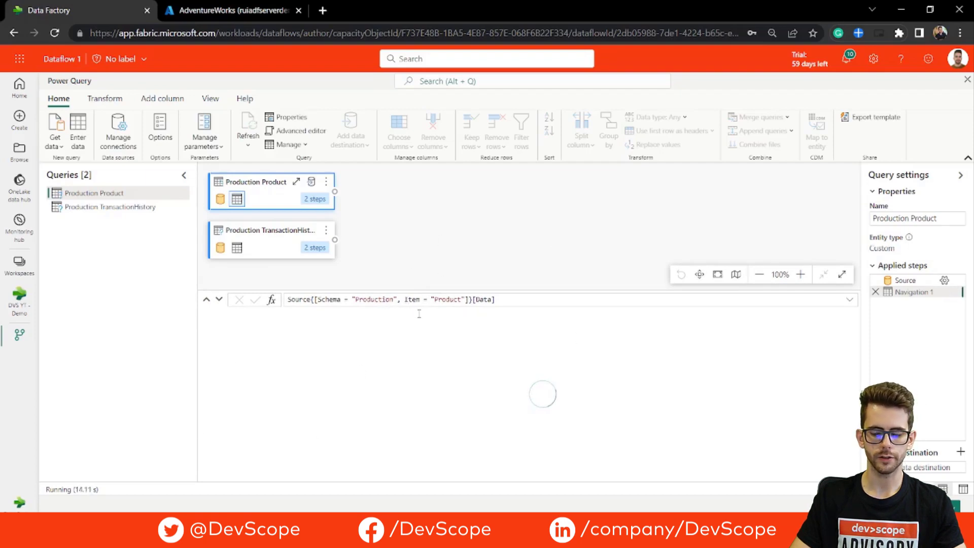
click(406, 299)
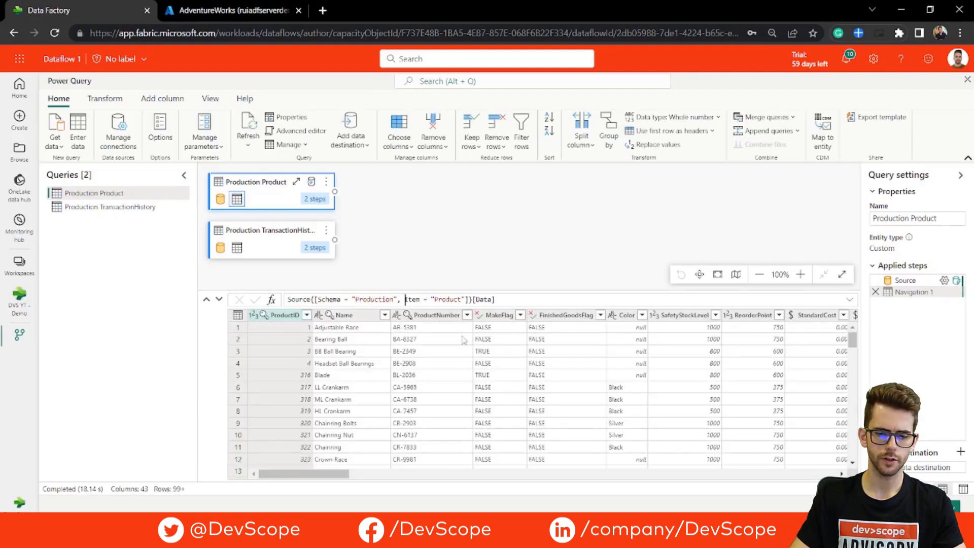
drag(348, 473, 509, 473)
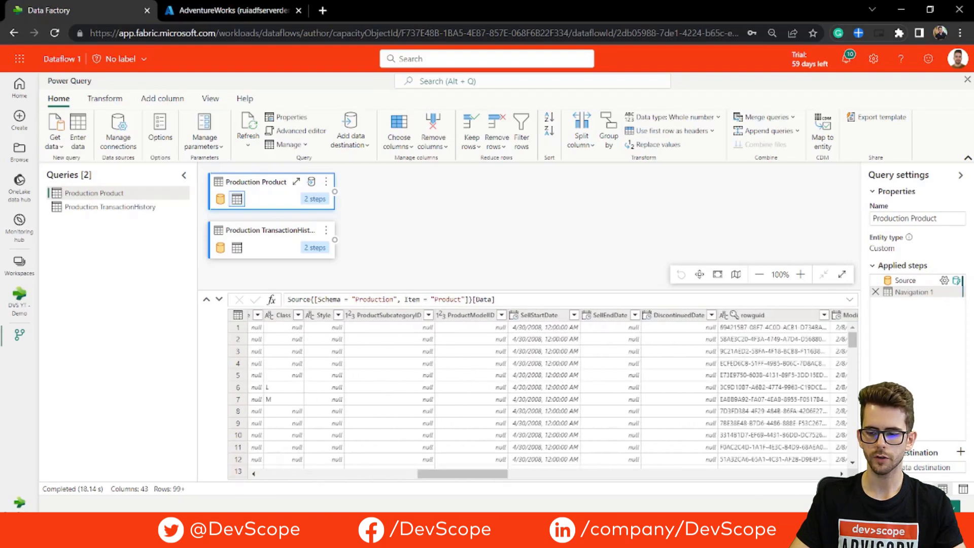
click(963, 489)
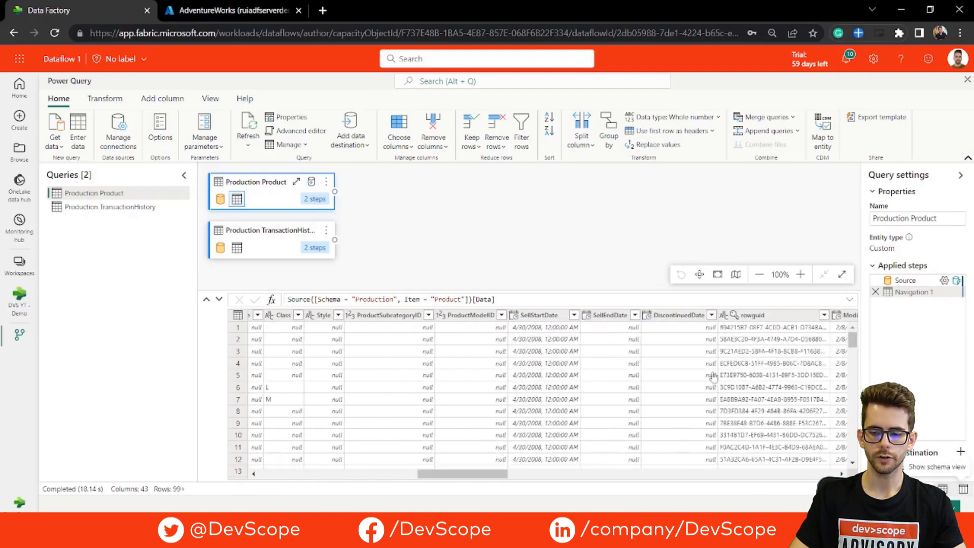
scroll(444, 356, down, 7)
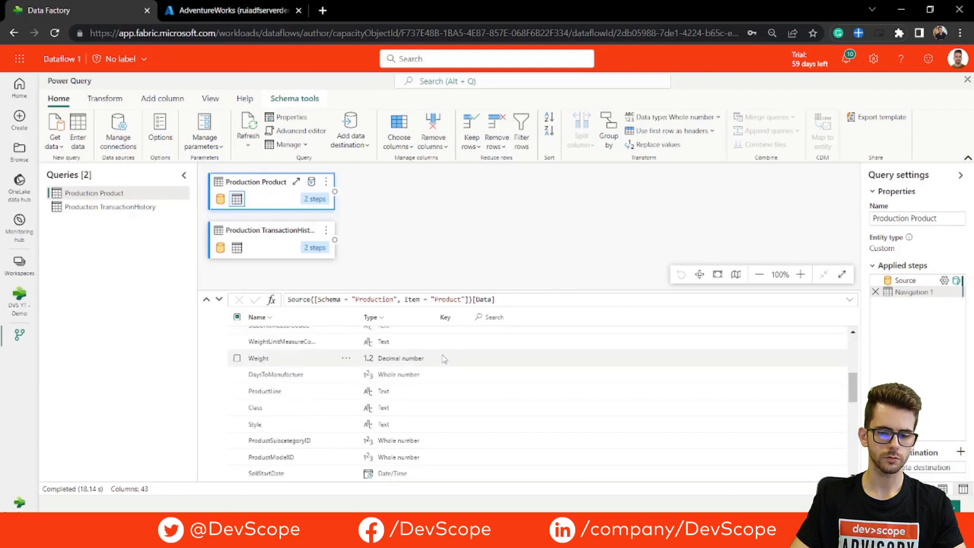
scroll(452, 360, up, 6)
scroll(453, 360, up, 3)
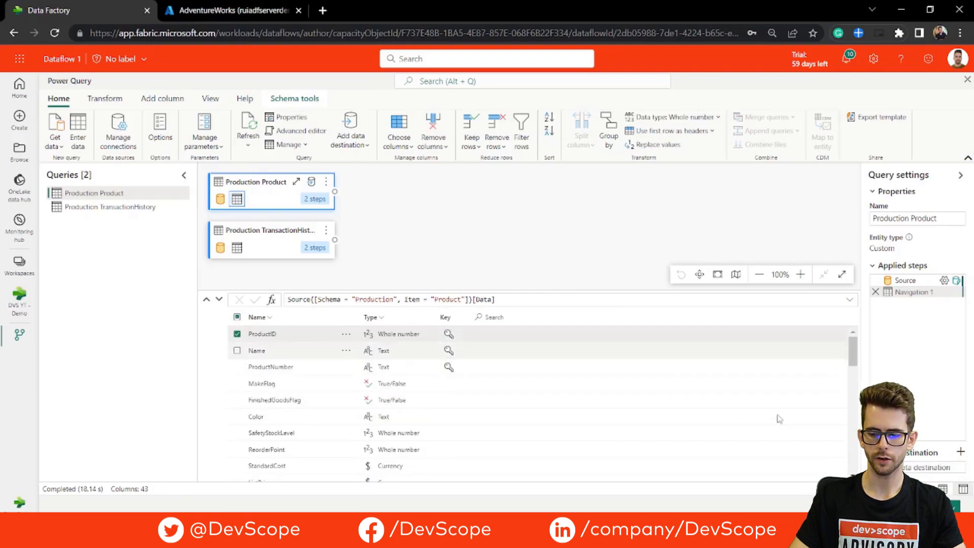
click(943, 489)
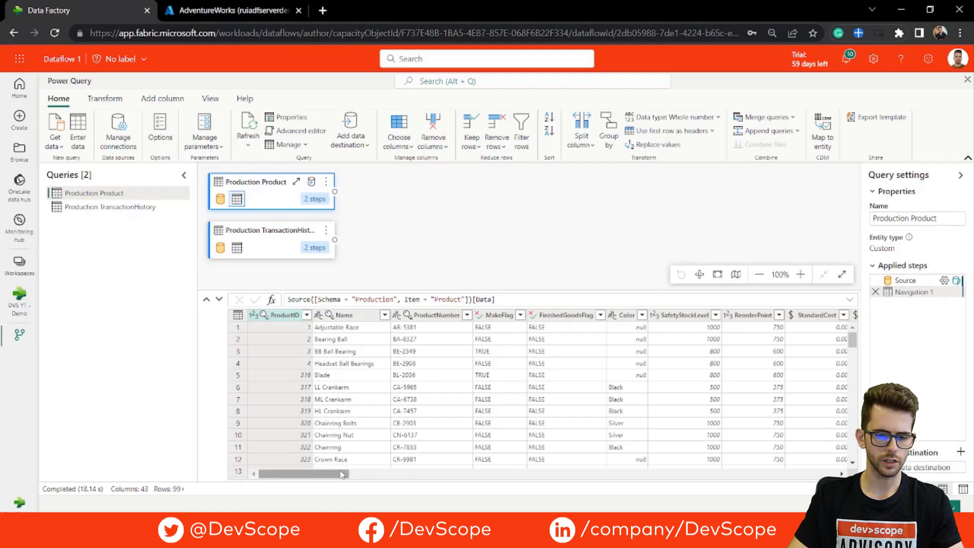
drag(343, 474, 341, 475)
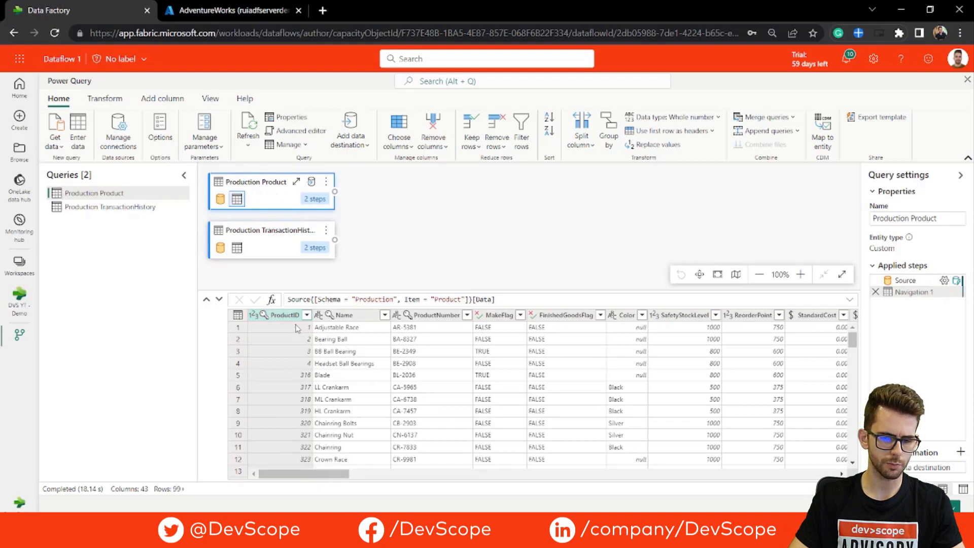
Keep only ProductID, Name and ProductNumber in the Production Product query.
click(345, 315)
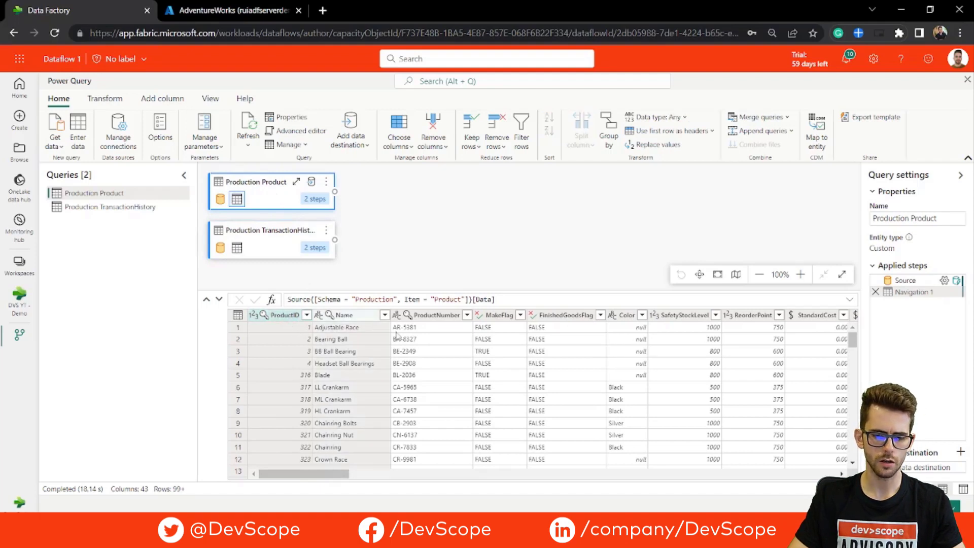
click(437, 315)
drag(339, 475, 300, 446)
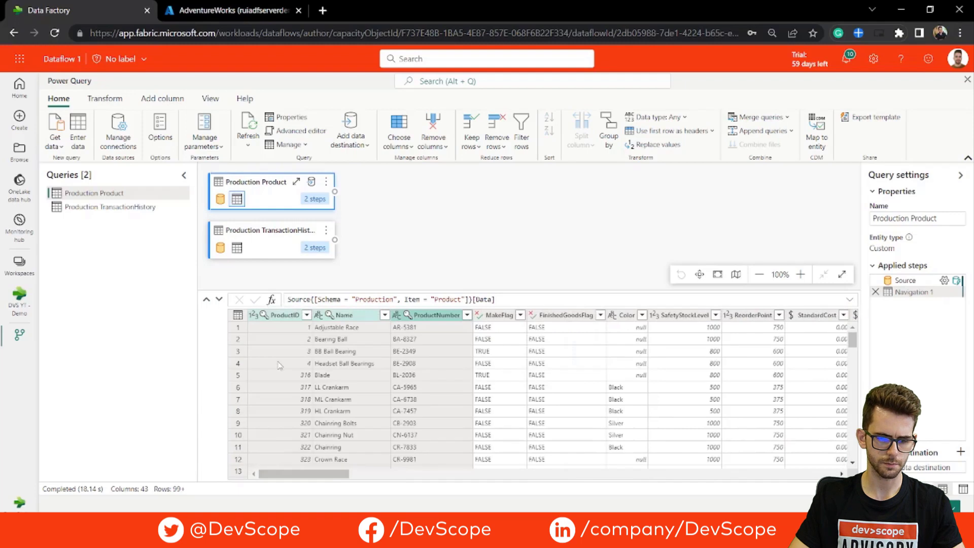
right_click(280, 315)
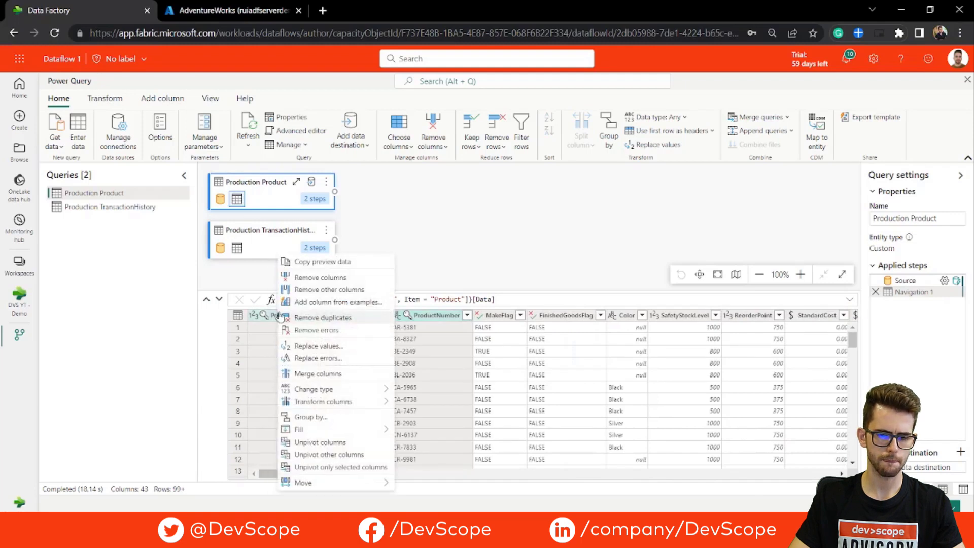
click(329, 290)
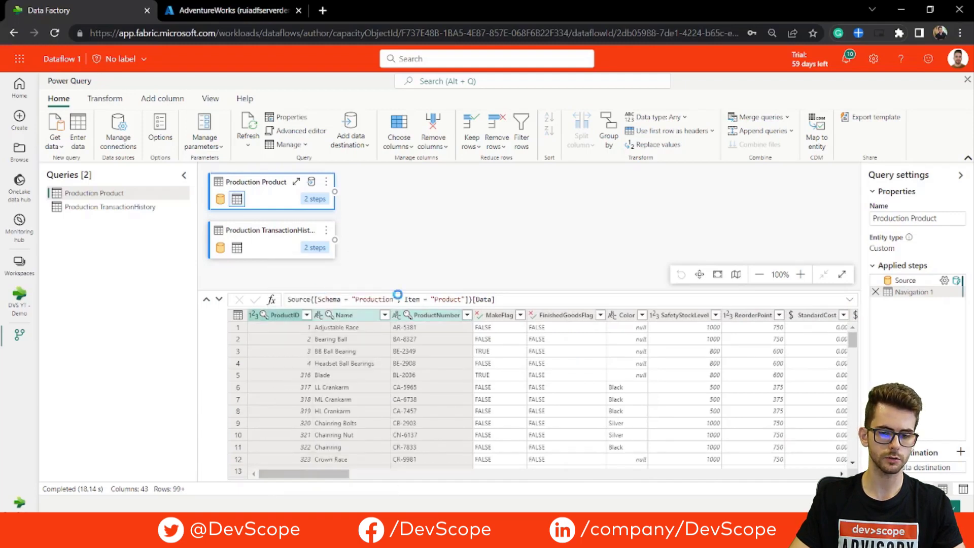
Keep only TransactionID, ProductID, ReferenceOrderID, TransactionDate and Quantity in Production TransactionHistory.
click(277, 235)
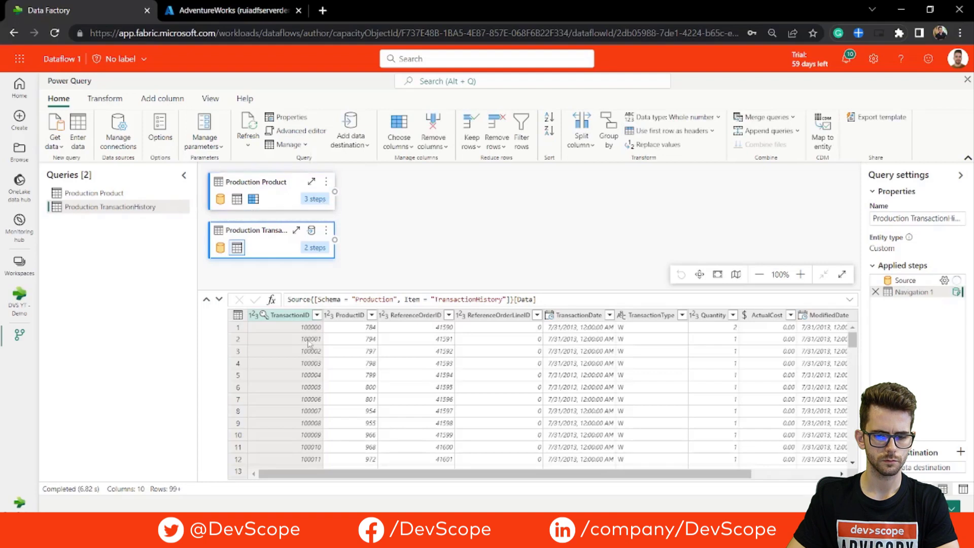
click(350, 317)
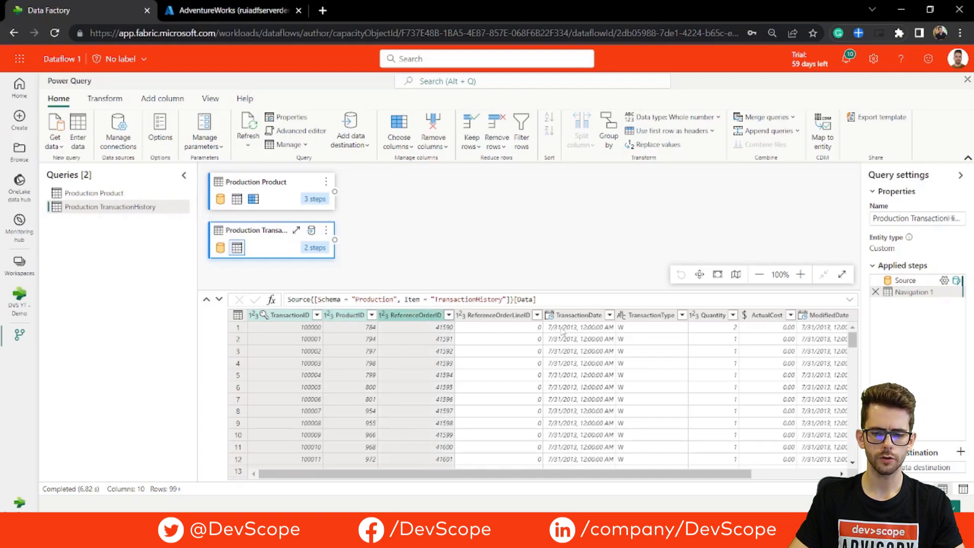
click(574, 317)
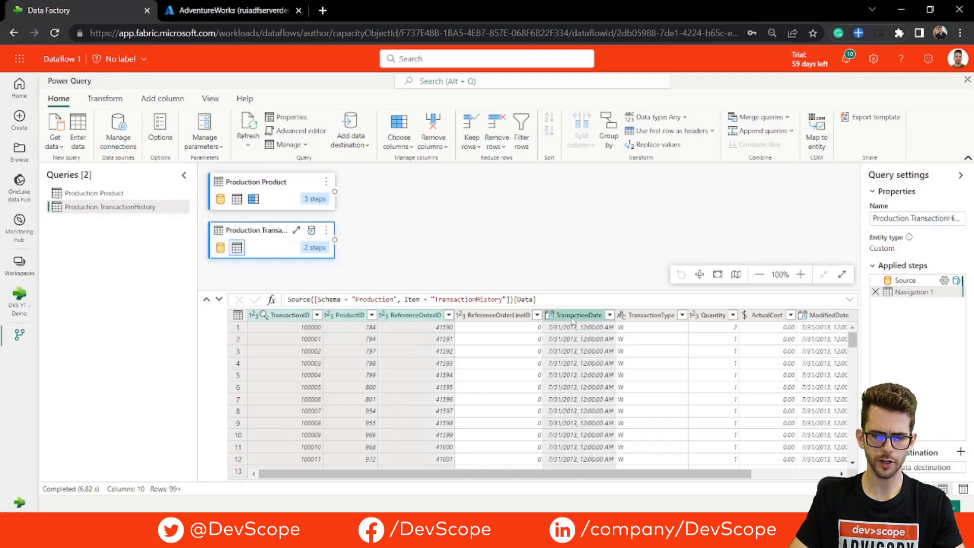
click(718, 317)
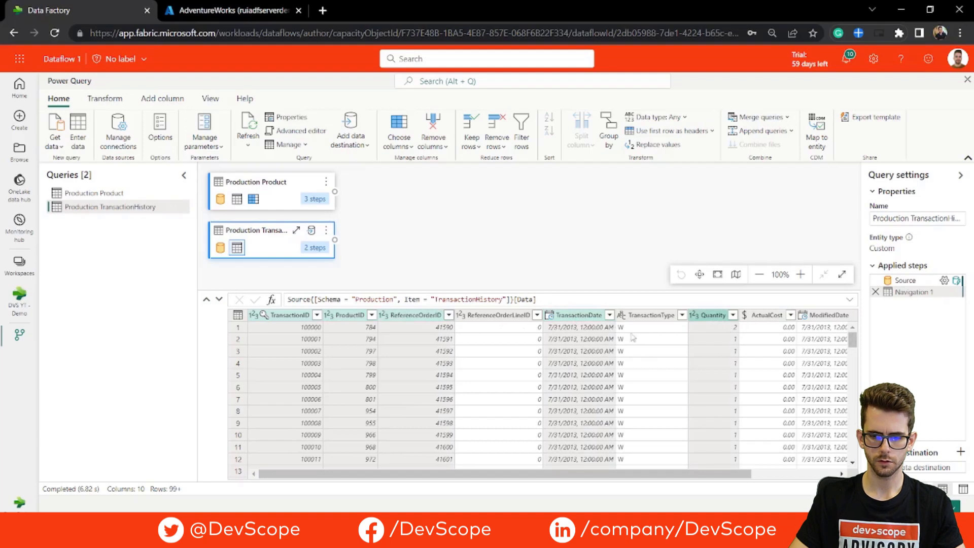
right_click(282, 316)
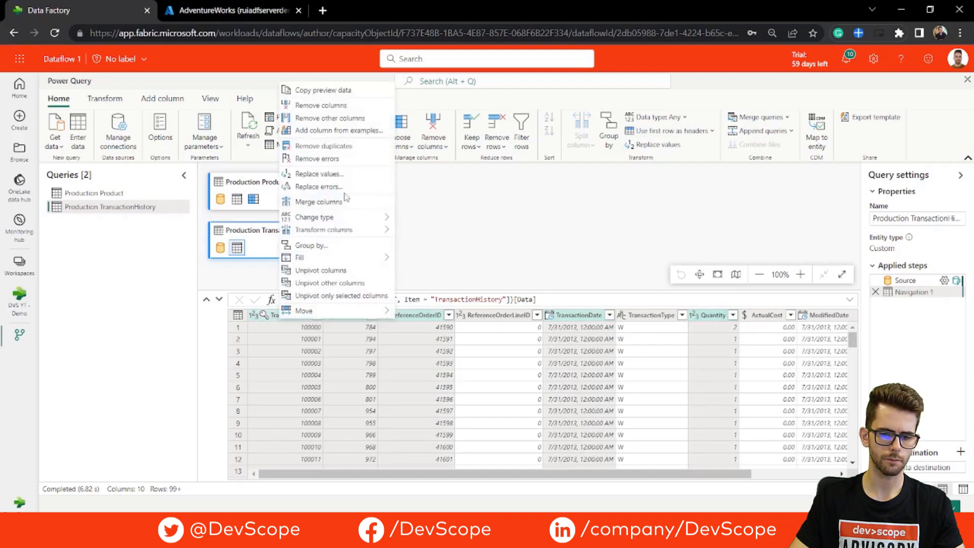
click(341, 119)
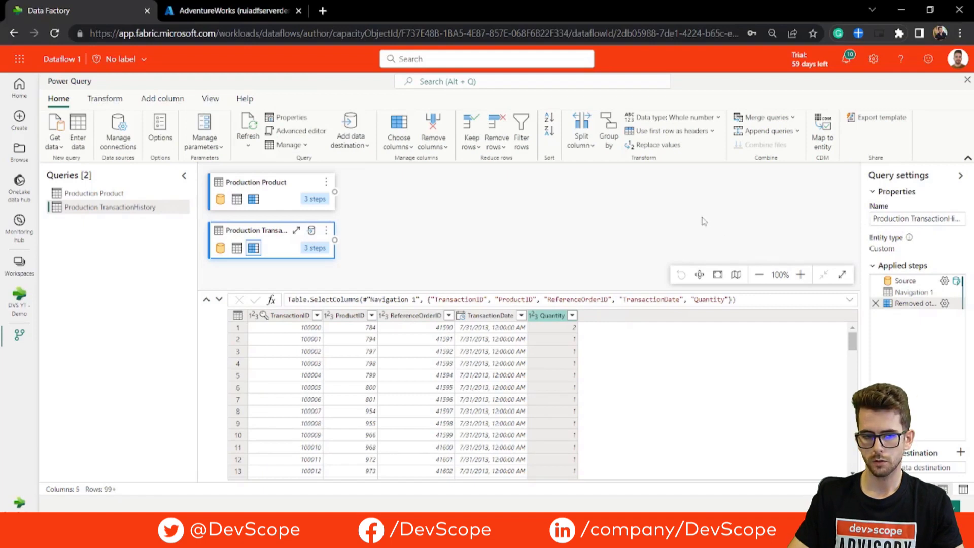
click(944, 280)
Turn off Include relationship columns in the TransactionHistory and Product source settings.
click(464, 375)
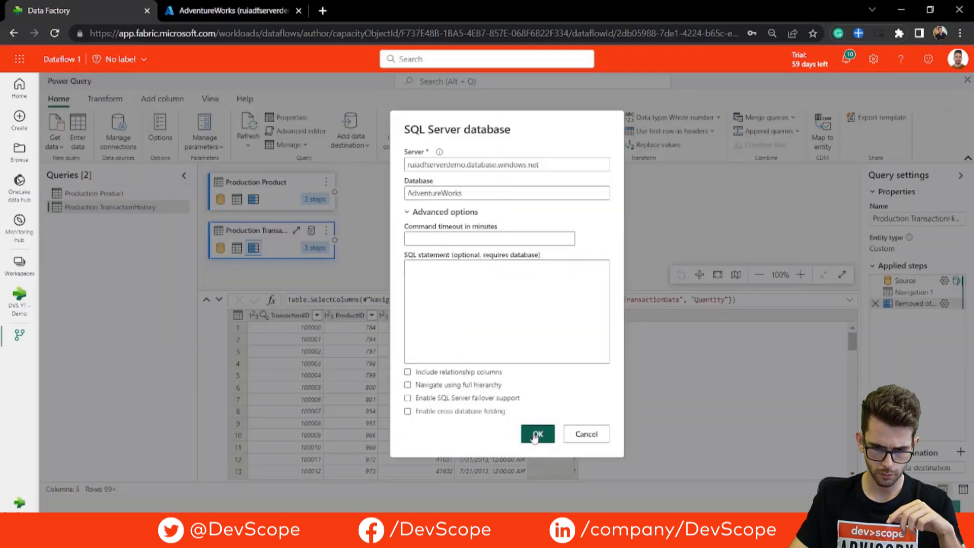
click(536, 435)
click(276, 193)
click(944, 281)
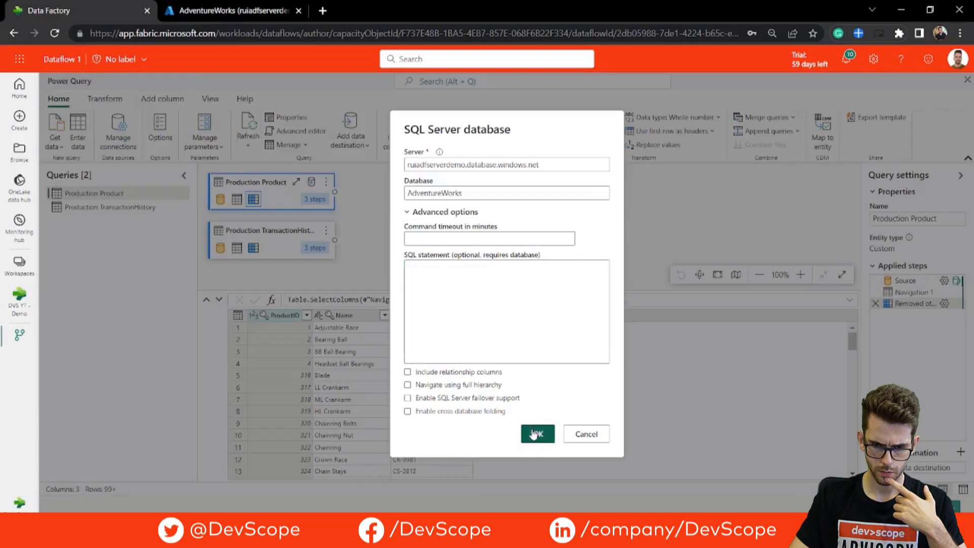
click(537, 434)
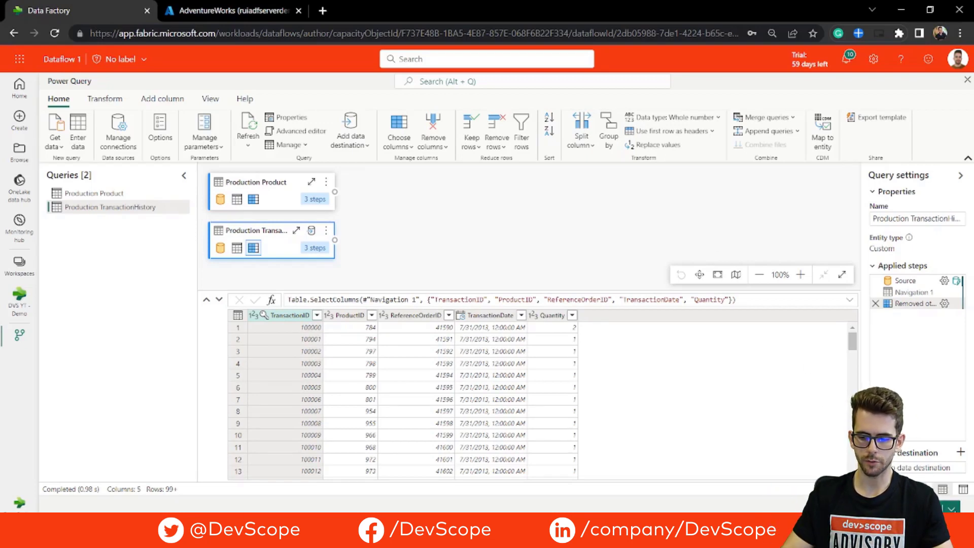
click(953, 510)
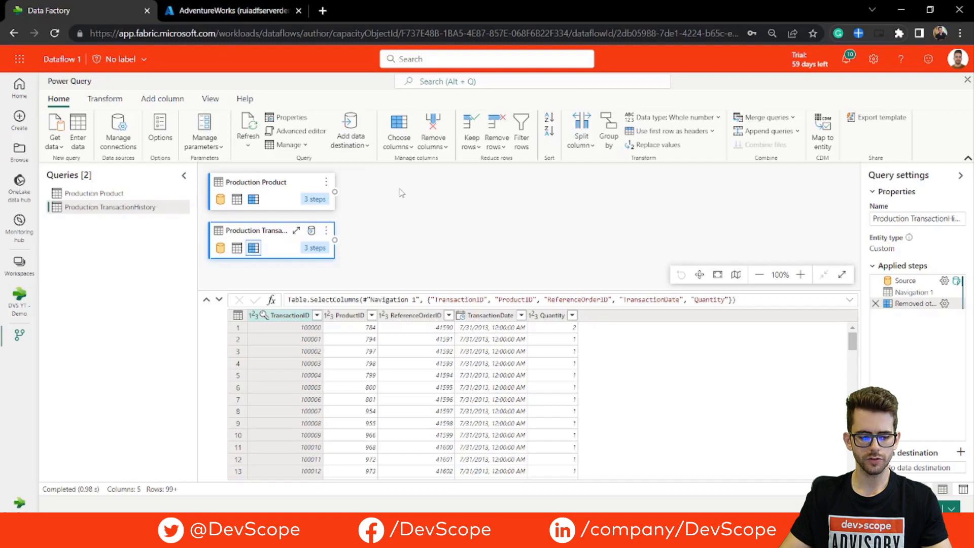
Show the data destination options for the Production TransactionHistory query.
click(360, 149)
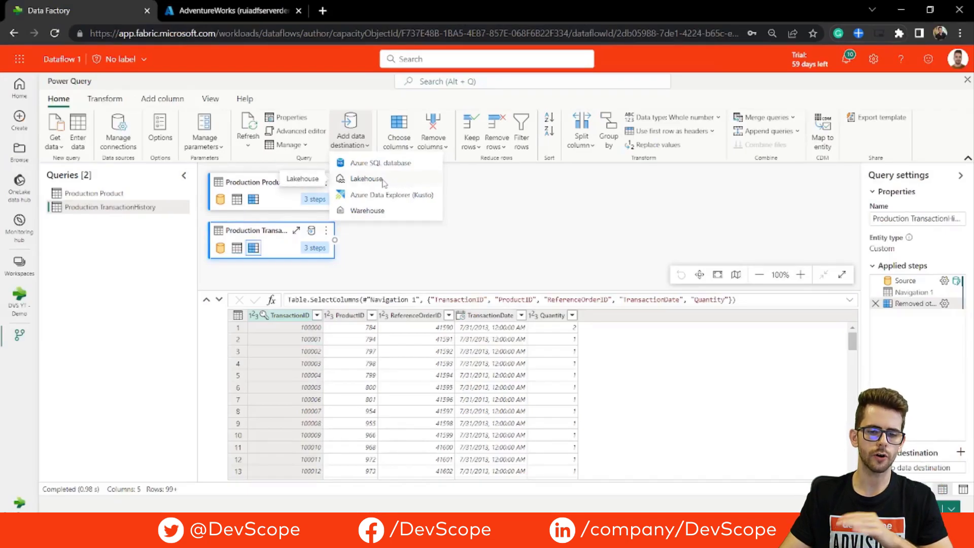
Send Production TransactionHistory to a TransactionHistory table in LH_AdventureWorks using Replace.
click(367, 179)
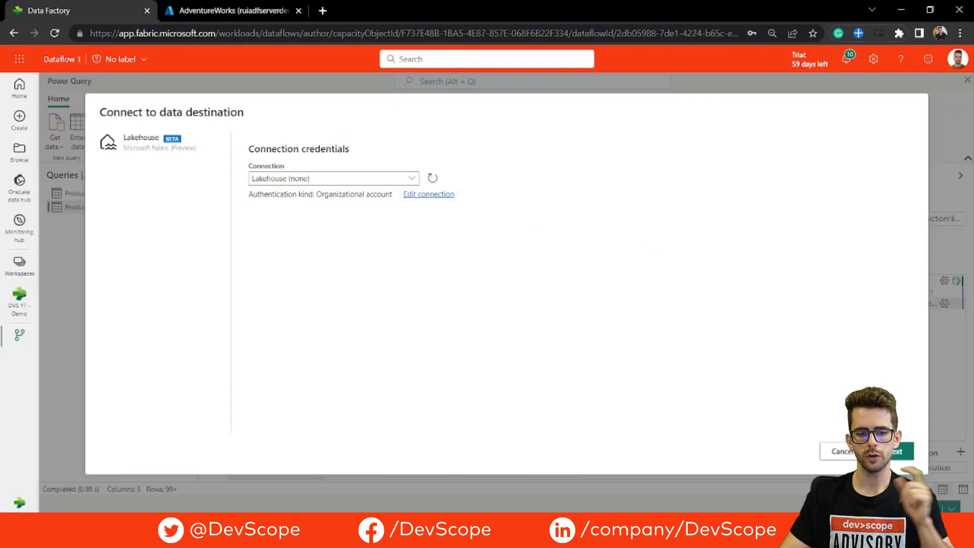
click(900, 451)
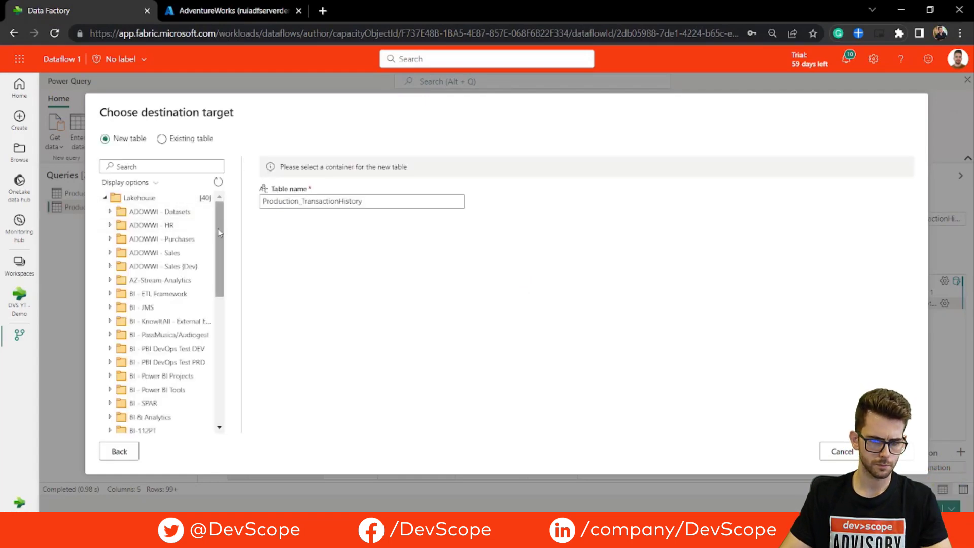
drag(219, 233, 213, 332)
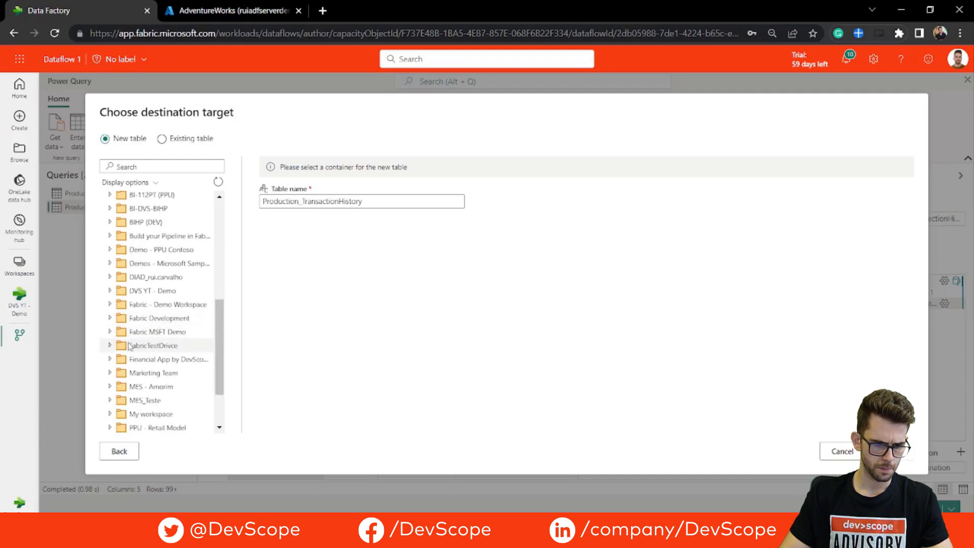
click(134, 291)
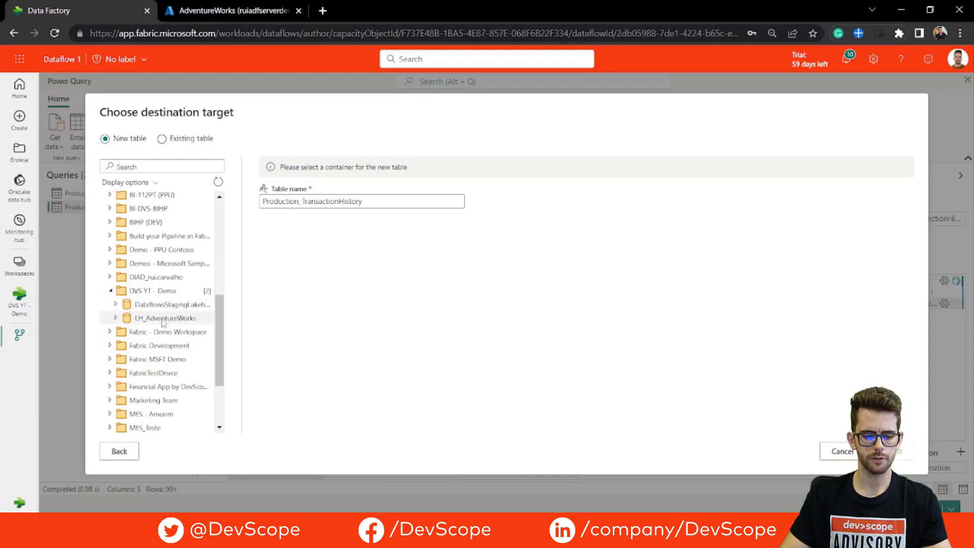
click(162, 321)
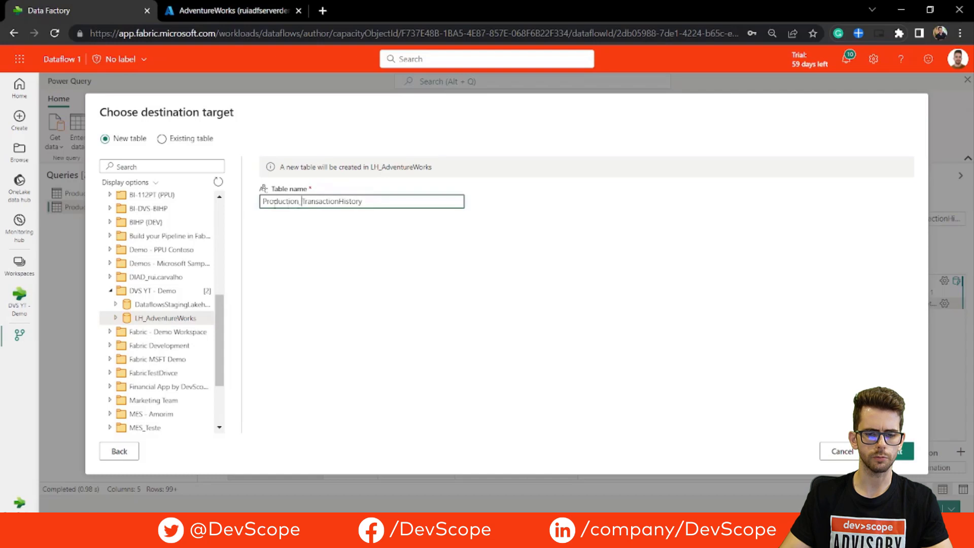
drag(303, 205, 252, 209)
key(BackSpace)
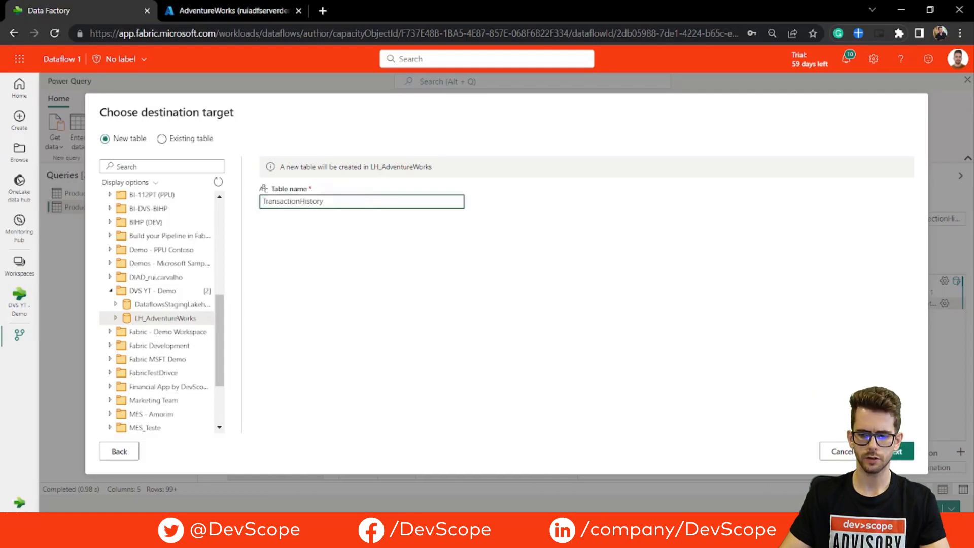
click(895, 451)
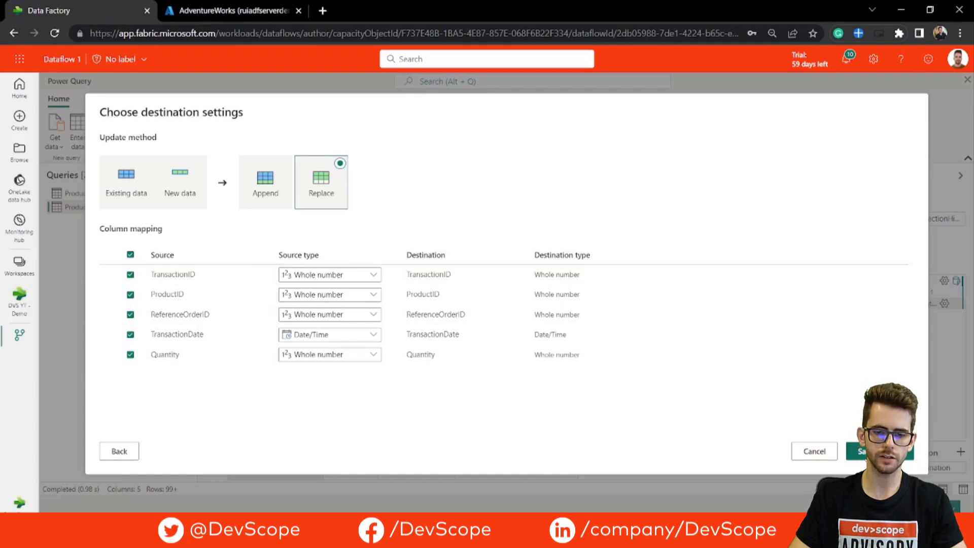
click(880, 451)
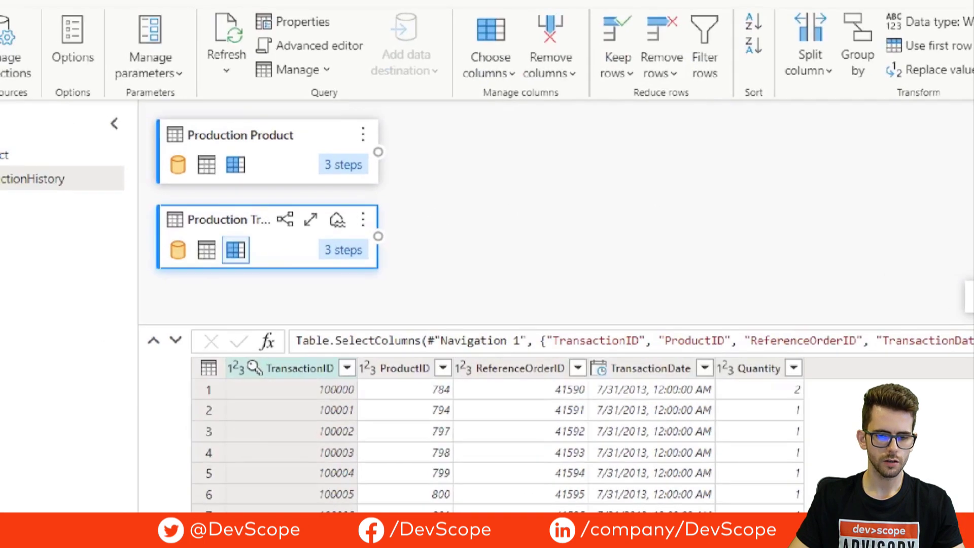
mouse_move(341, 207)
mouse_down()
mouse_move(329, 243)
mouse_move(320, 209)
mouse_up()
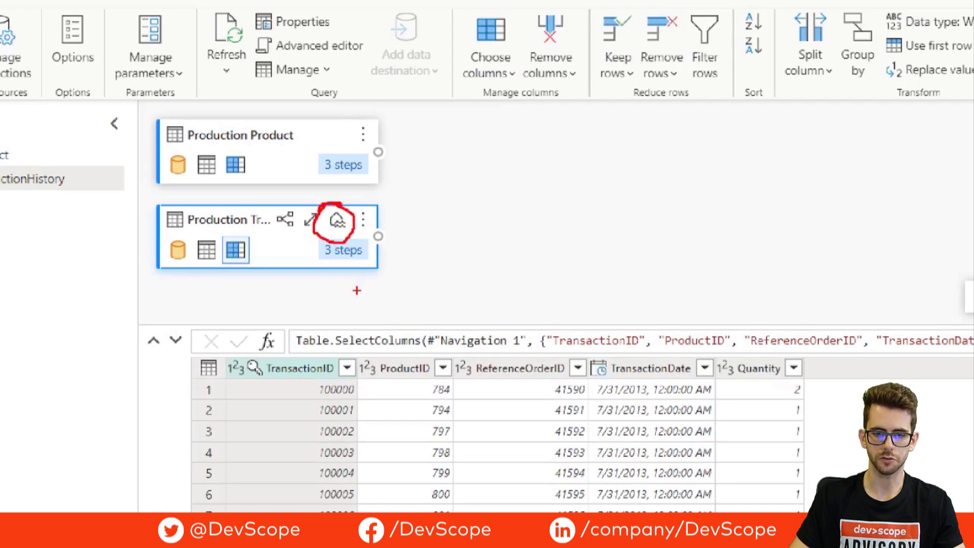
key(Escape)
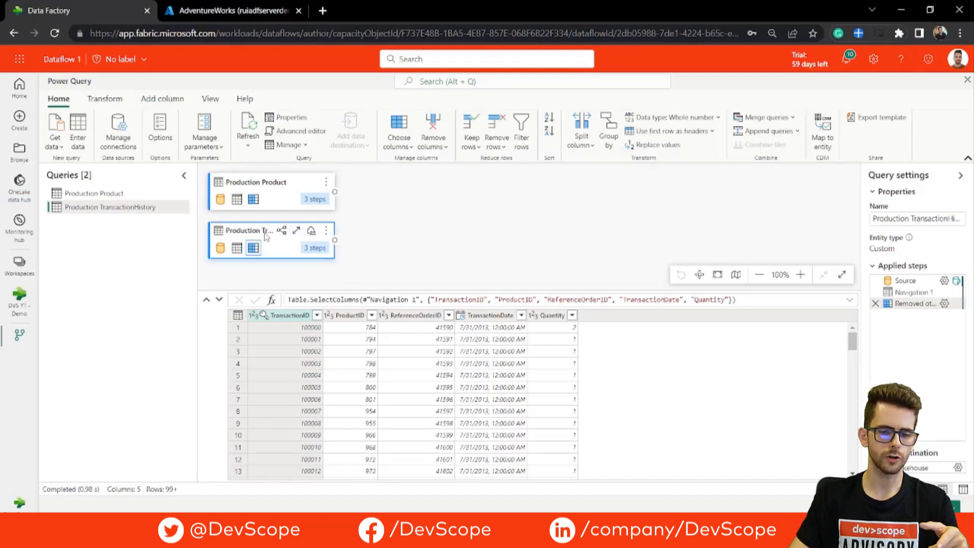
click(295, 184)
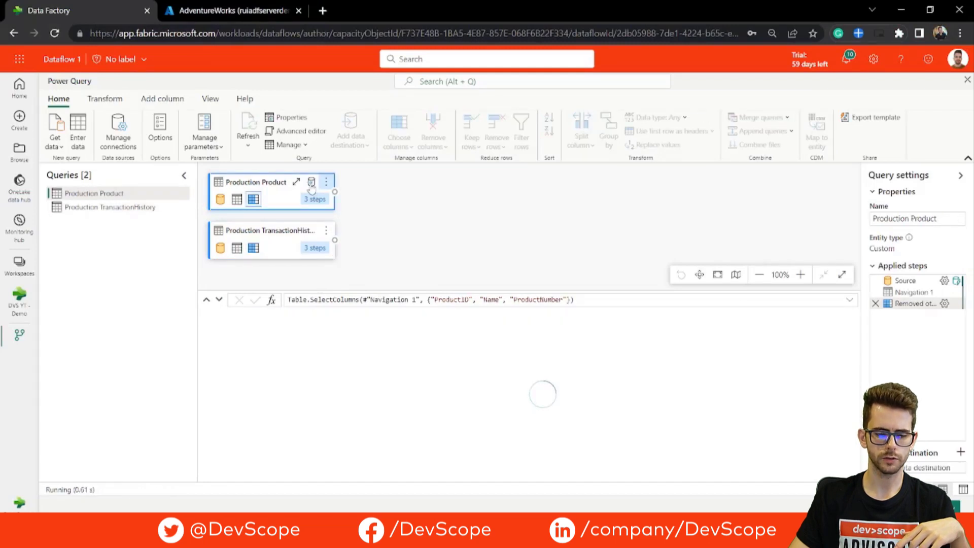
Send Production Product to a new Production_Product table in LH_AdventureWorks using Replace.
click(312, 183)
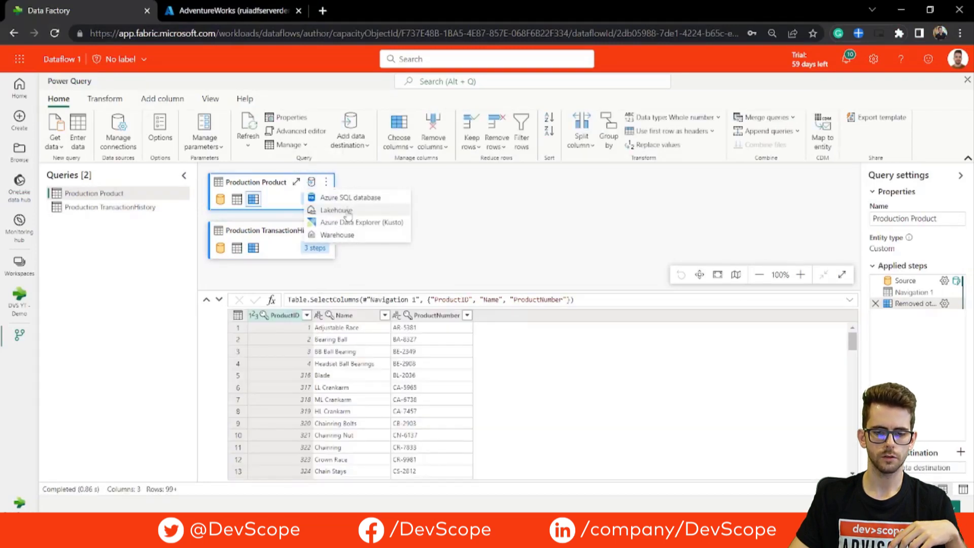
click(349, 213)
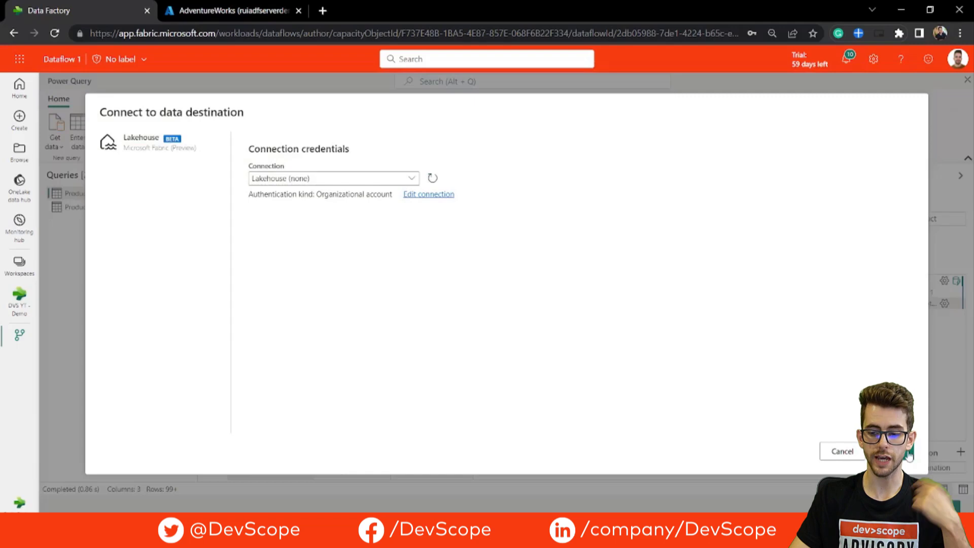
click(909, 455)
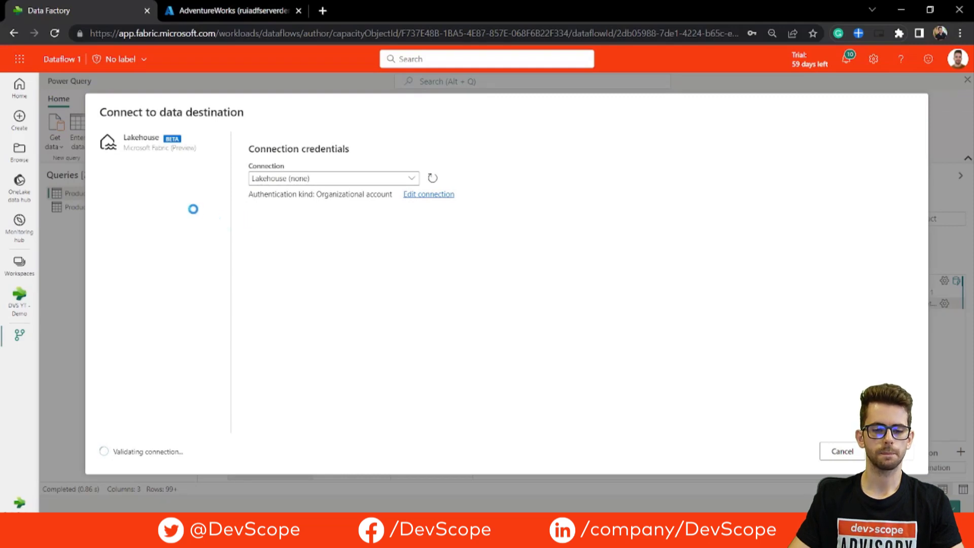
scroll(103, 288, down, 5)
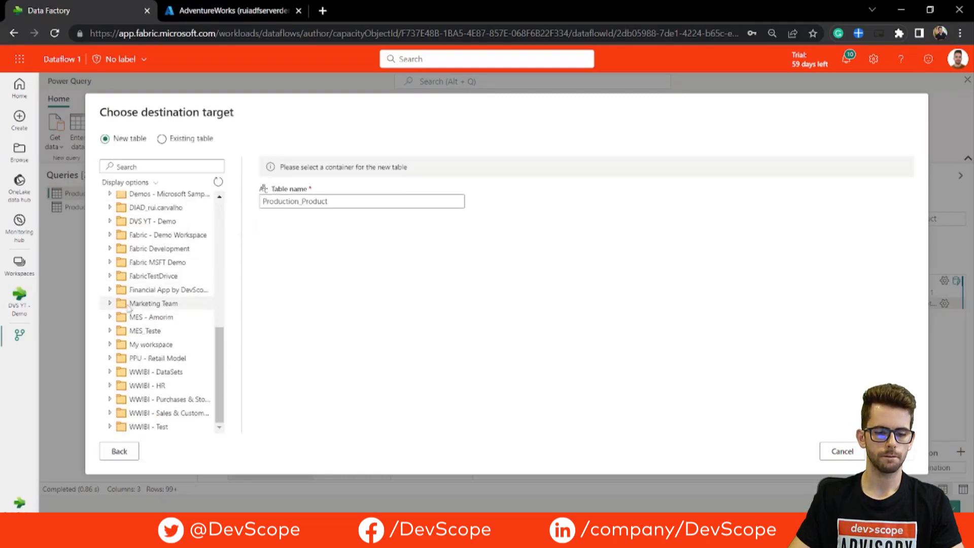
click(110, 221)
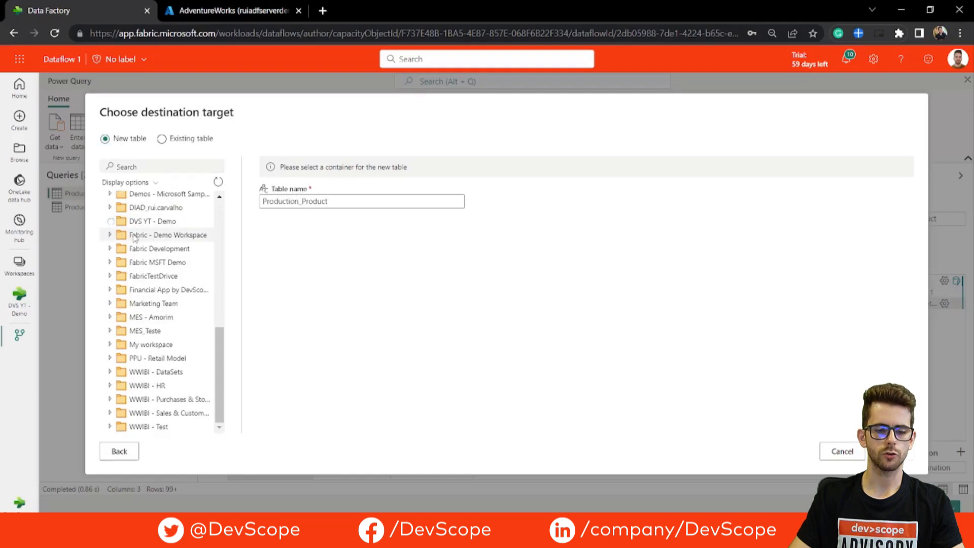
click(155, 249)
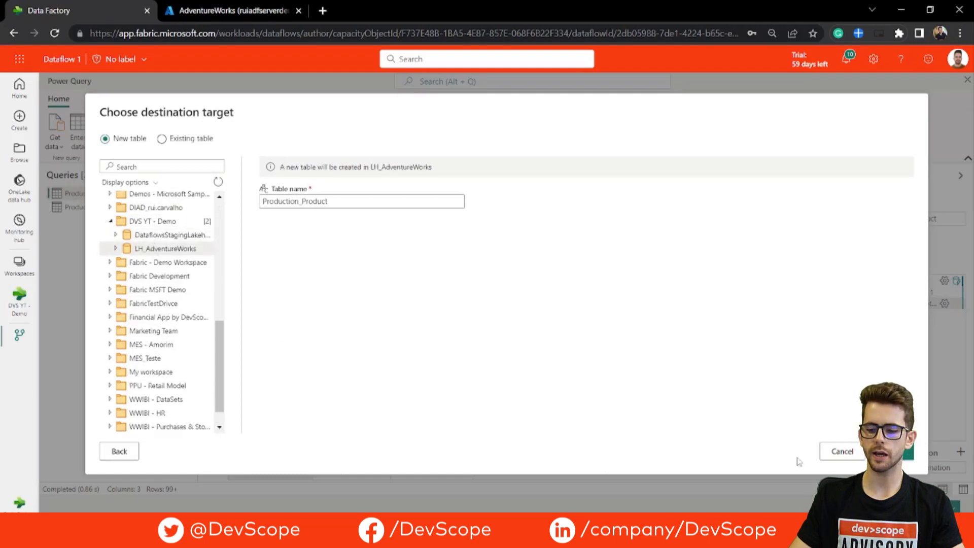
click(893, 451)
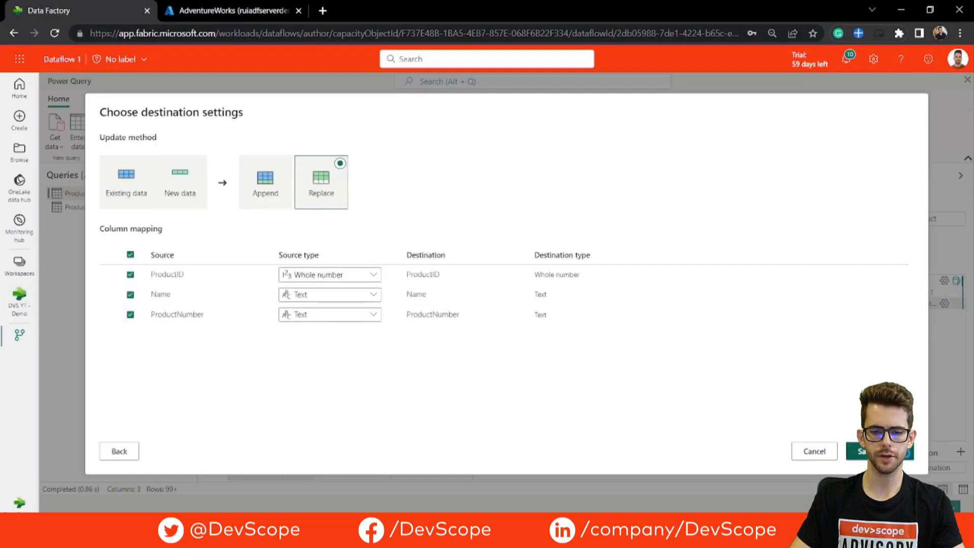
click(873, 452)
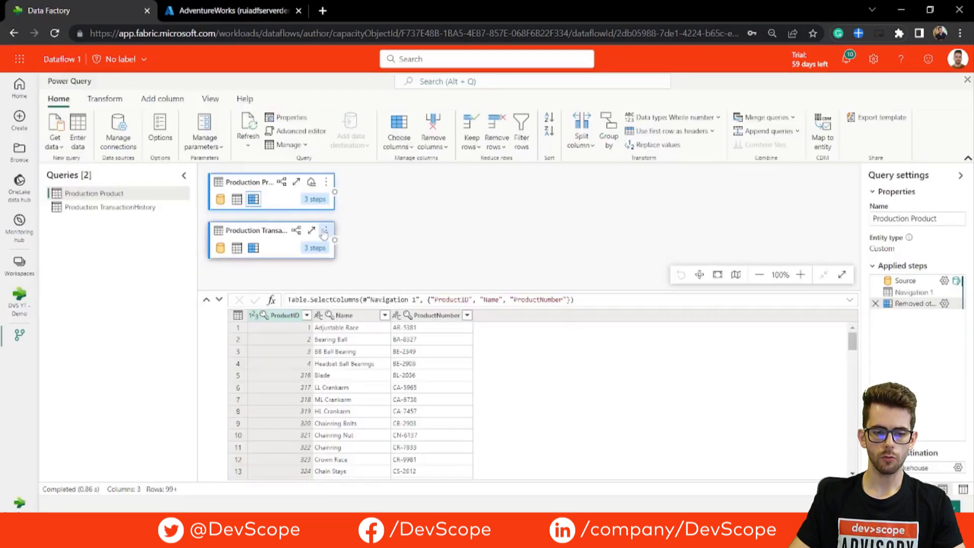
Drop the 'Production' prefix so the queries are named Product and TransactionHistory.
double_click(99, 197)
click(103, 194)
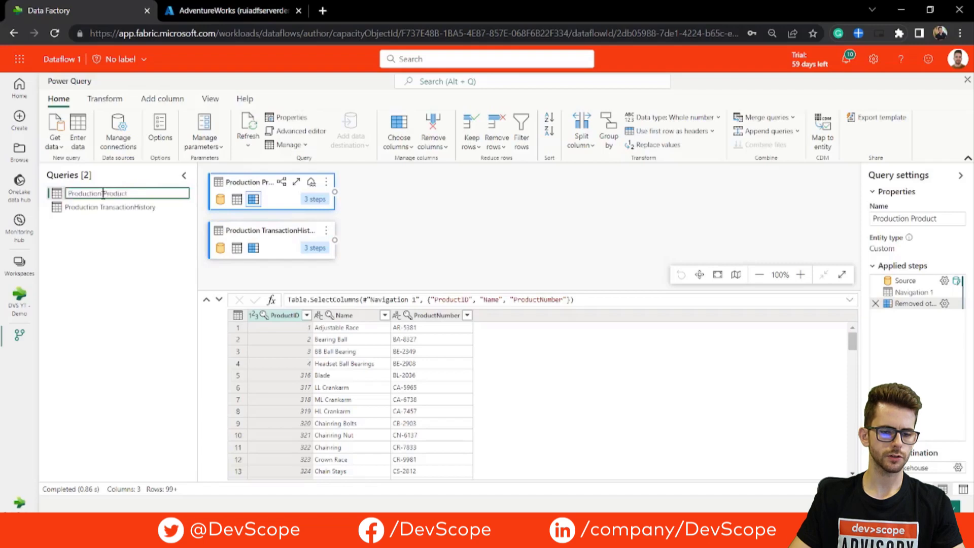
drag(105, 194, 58, 198)
key(BackSpace)
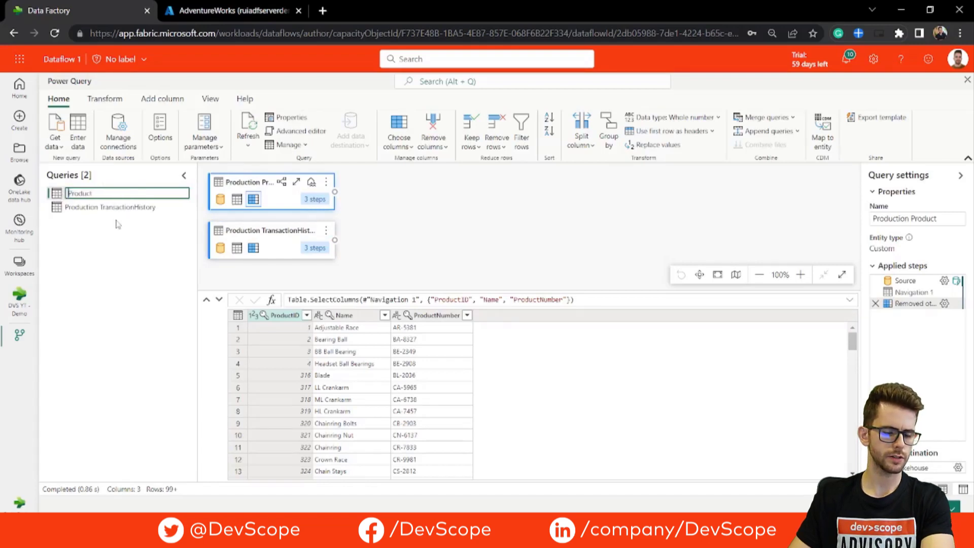
click(118, 222)
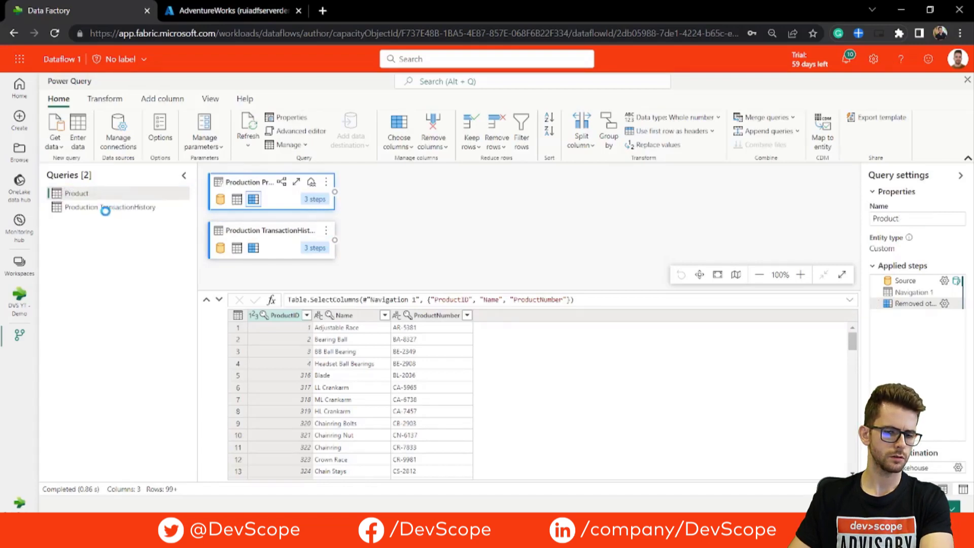
double_click(105, 212)
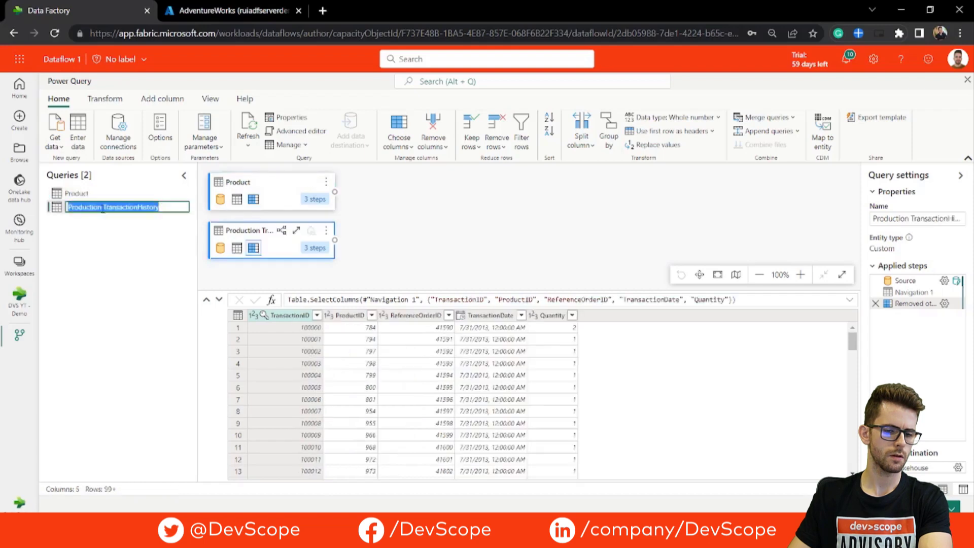
click(103, 209)
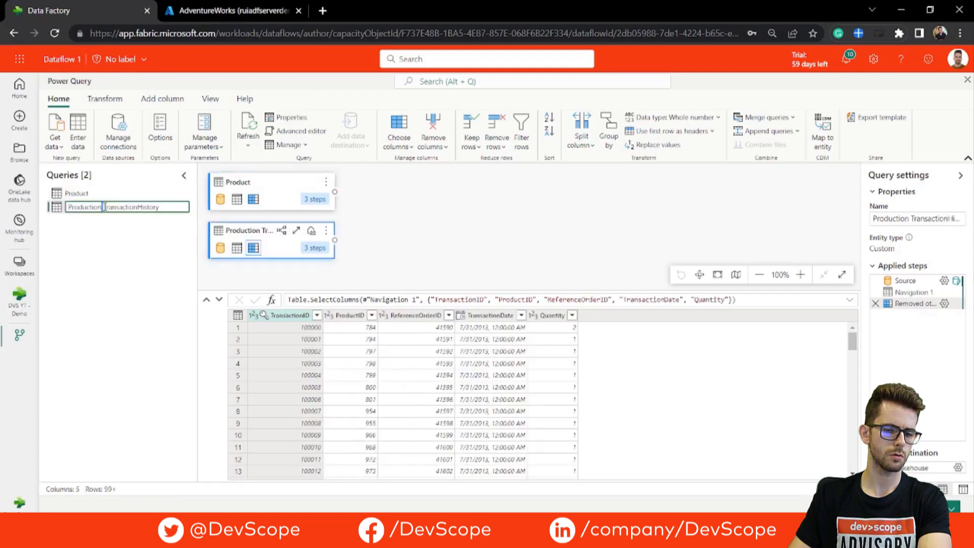
double_click(83, 207)
key(BackSpace)
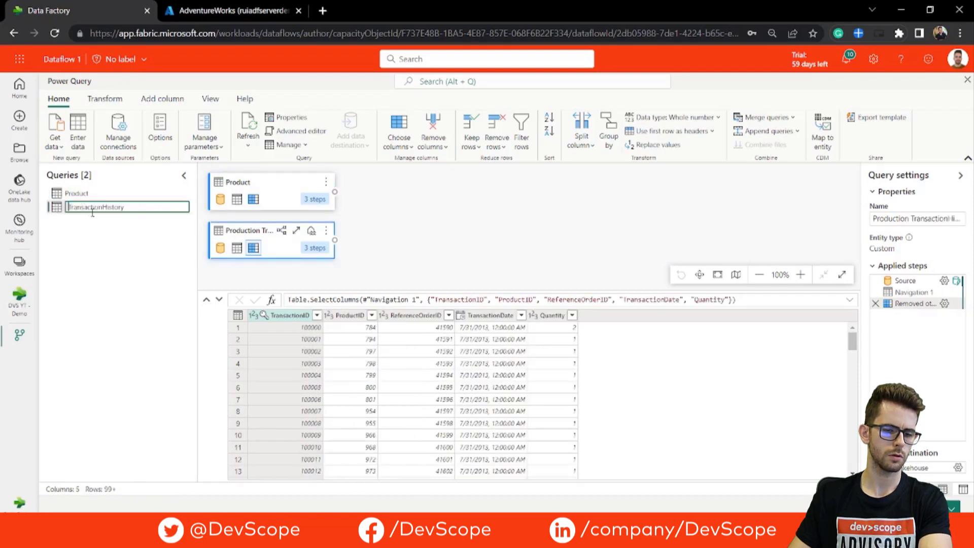
key(Escape)
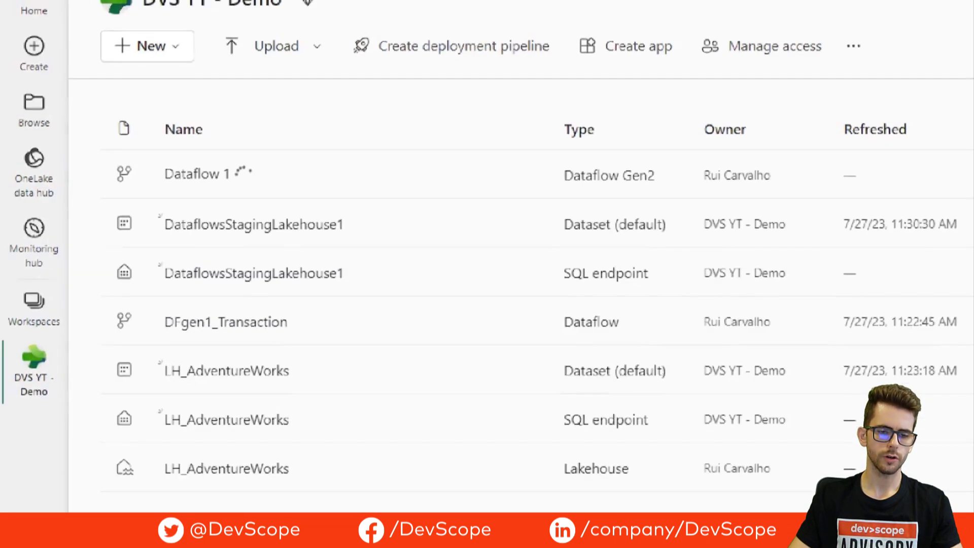
Check Dataflow 1's refresh history and its latest run's details for Product and TransactionHistory.
mouse_move(260, 190)
mouse_down()
mouse_move(236, 196)
mouse_move(259, 188)
mouse_up()
key(Escape)
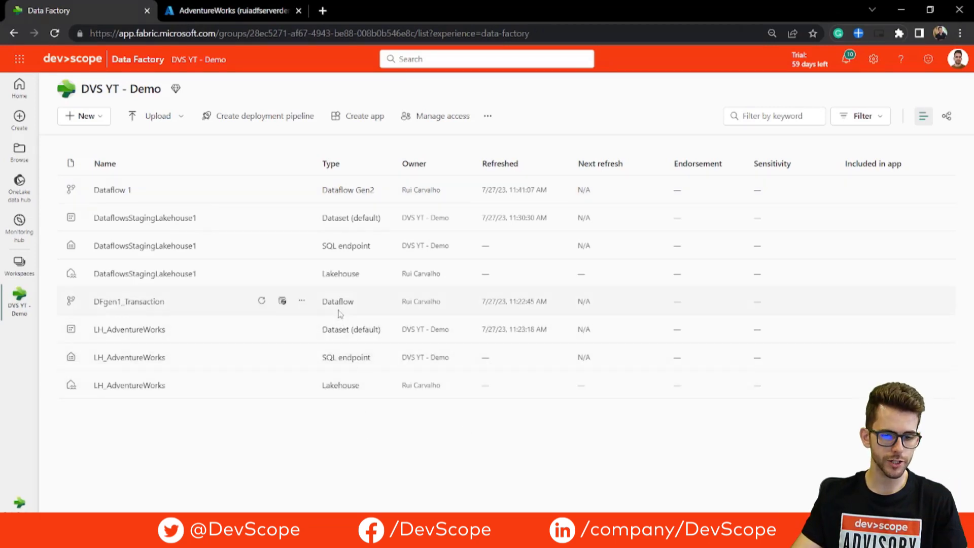
click(305, 194)
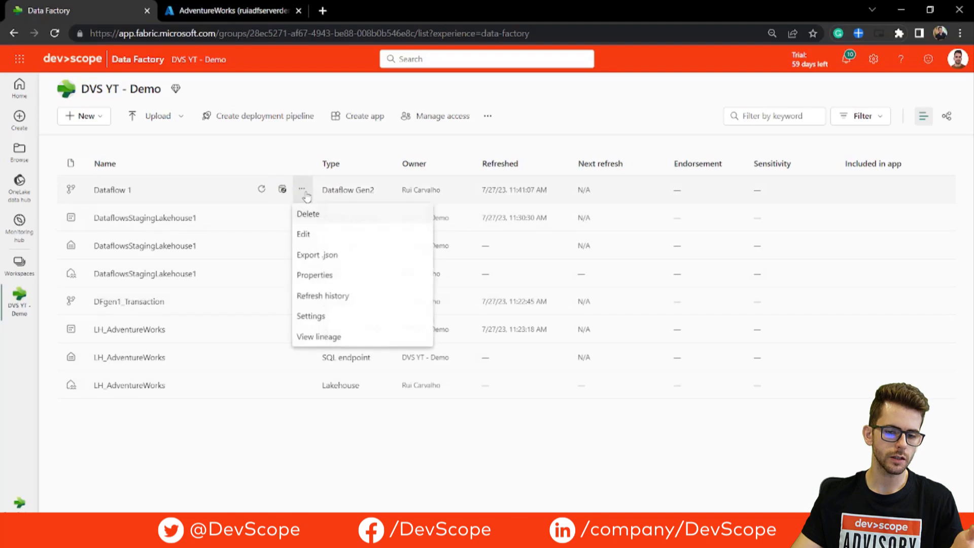
click(353, 305)
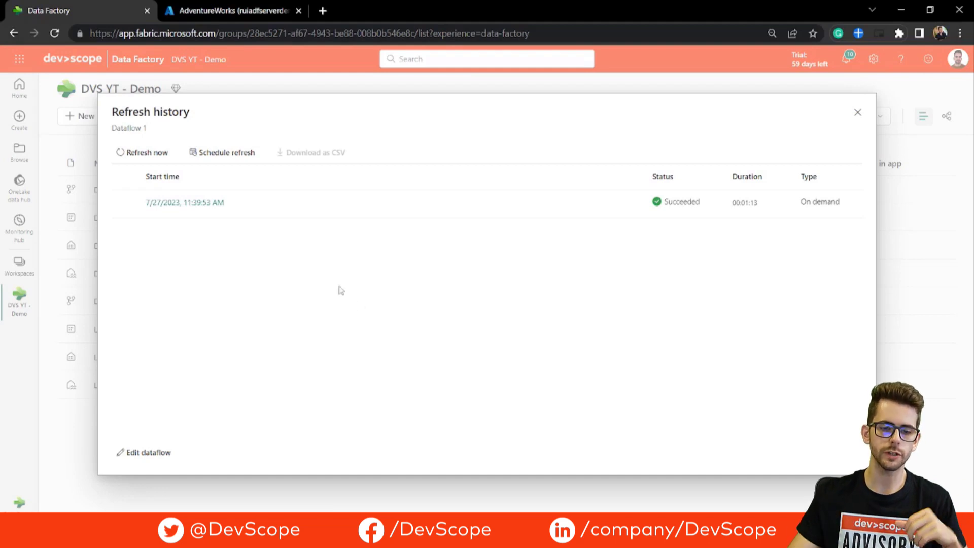
click(191, 212)
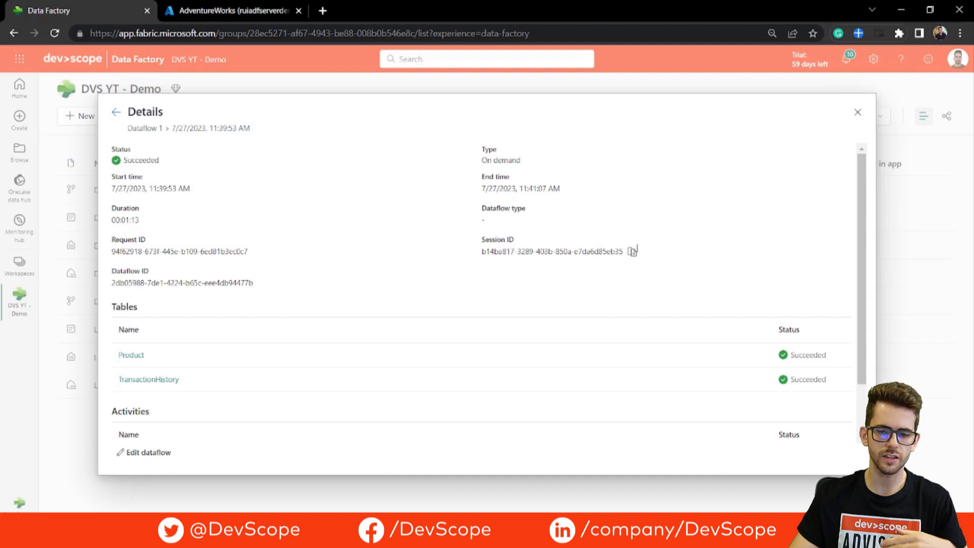
drag(865, 215, 864, 265)
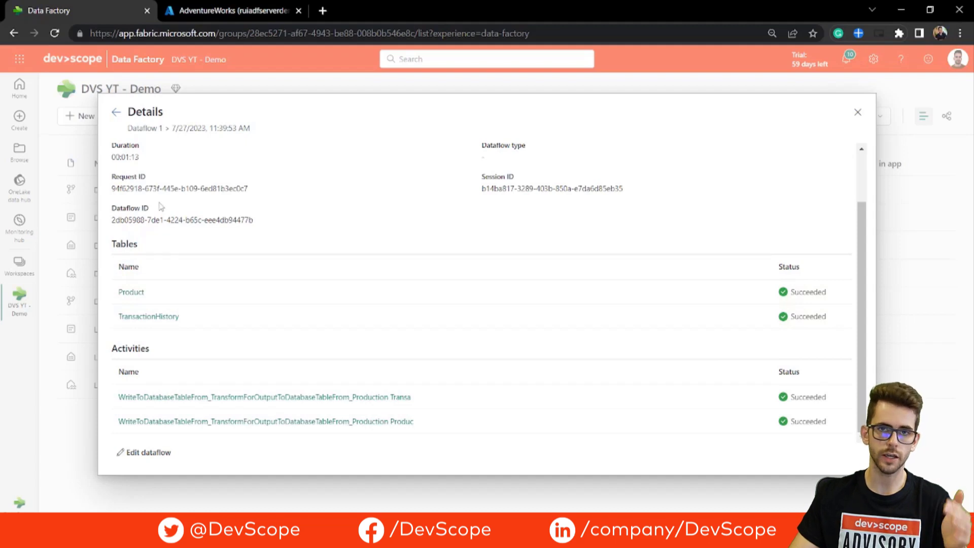
click(116, 112)
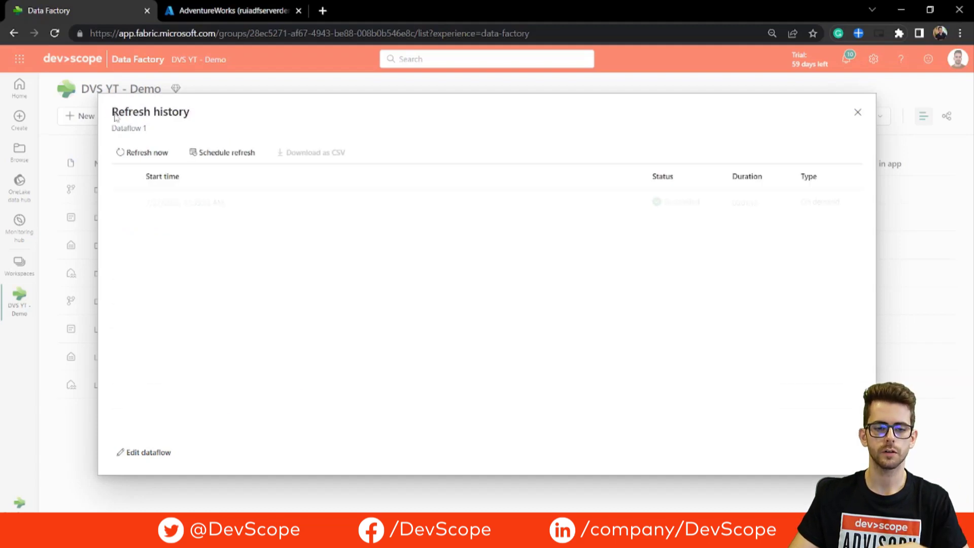
Preview the Production_Product and TransactionHistory tables, widening TransactionDate to show full dates.
click(857, 112)
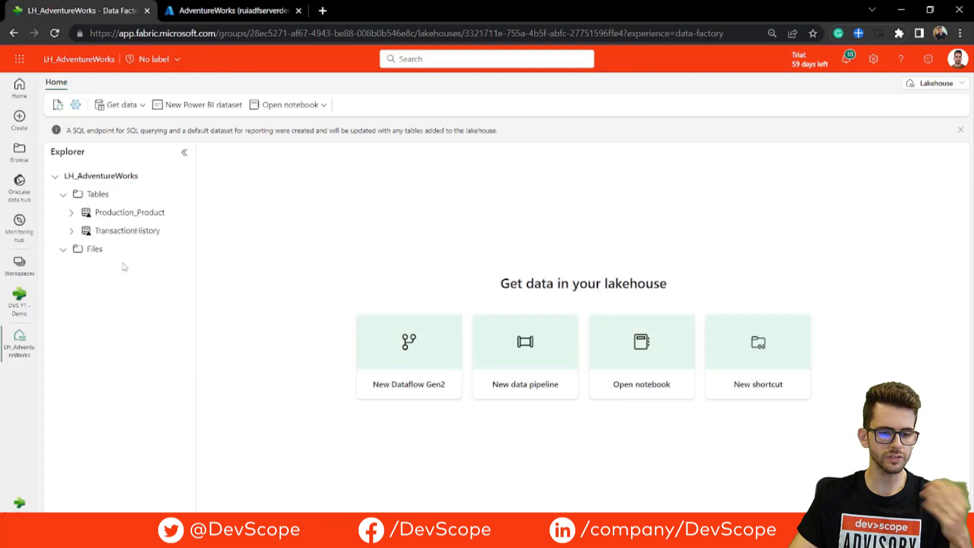
click(152, 222)
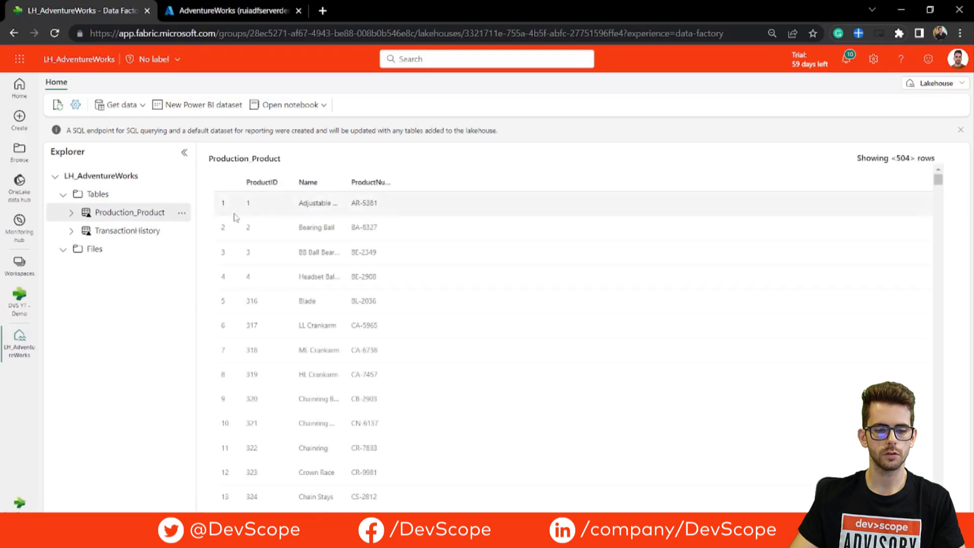
click(150, 231)
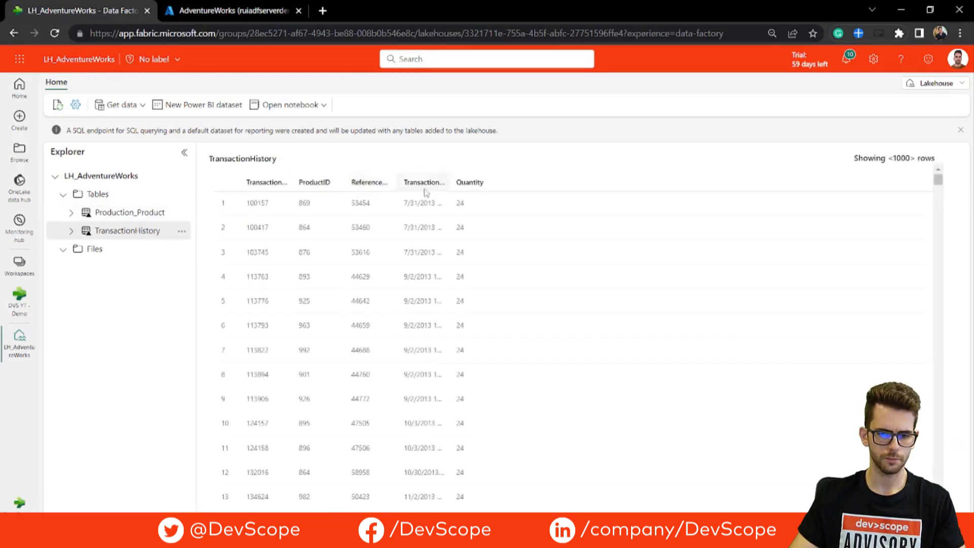
drag(451, 183, 508, 185)
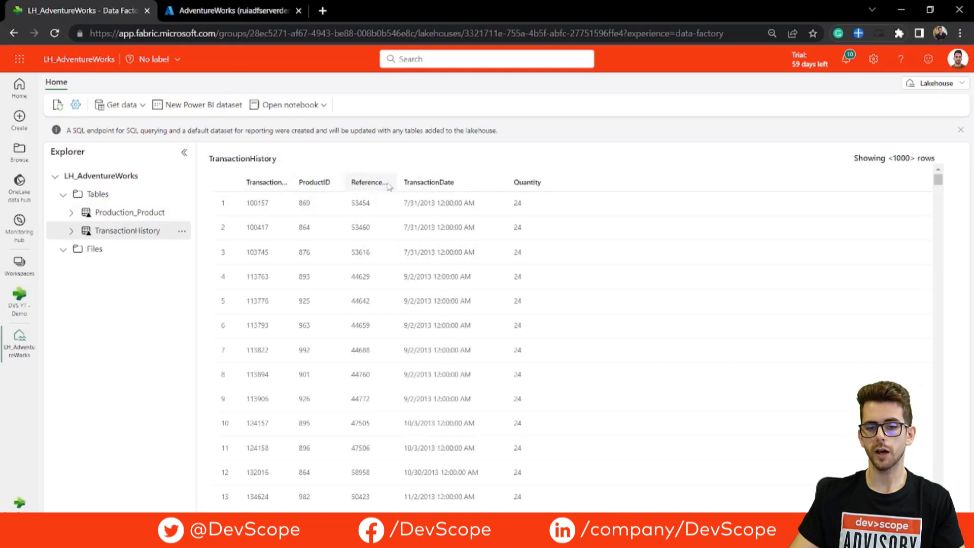
click(939, 85)
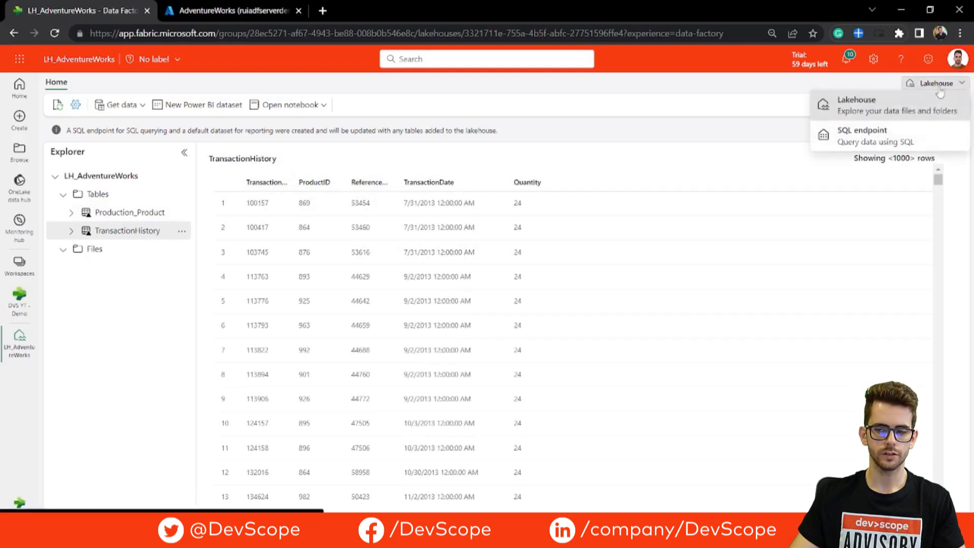
In the SQL endpoint model, link Production_Product to TransactionHistory on ProductID as active one-to-many, single direction.
click(873, 141)
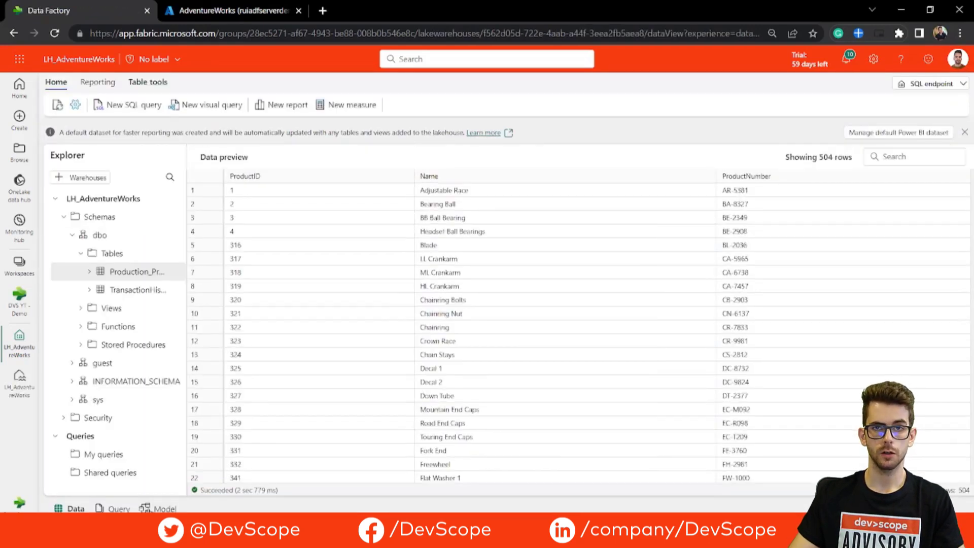
click(165, 509)
drag(264, 248, 483, 223)
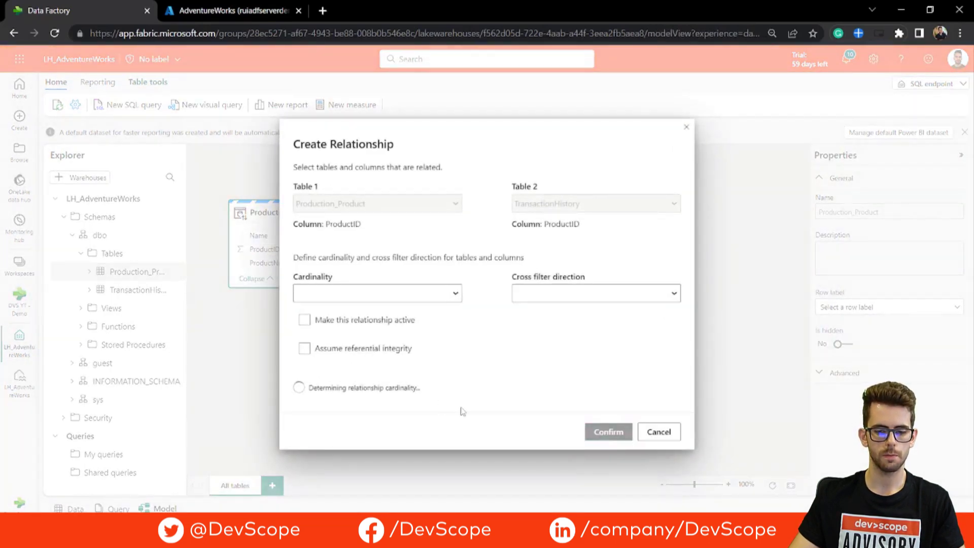
click(606, 436)
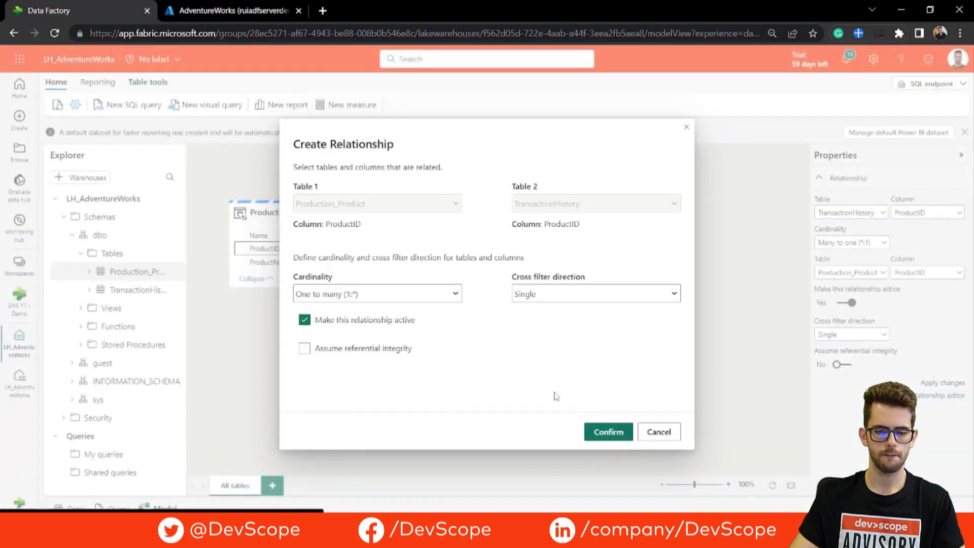
click(659, 432)
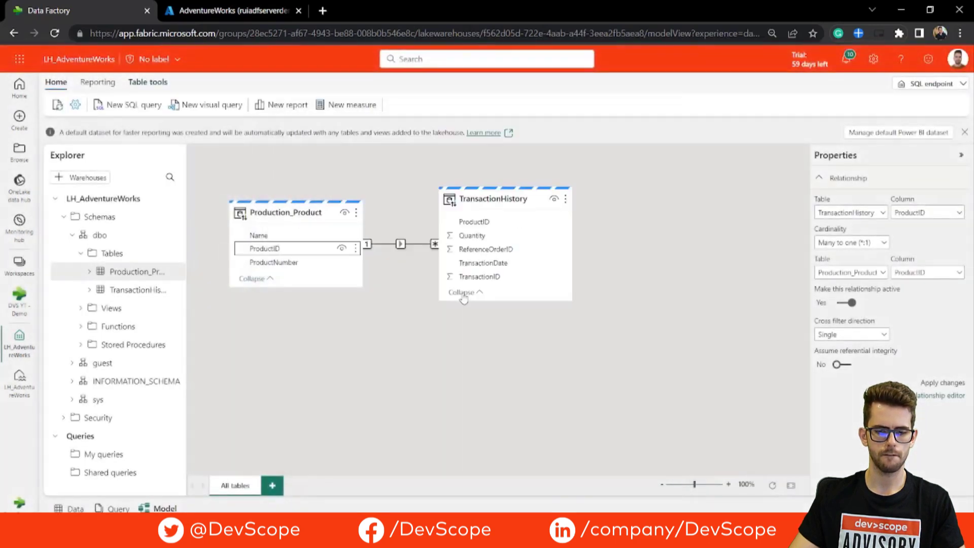
drag(478, 195, 492, 216)
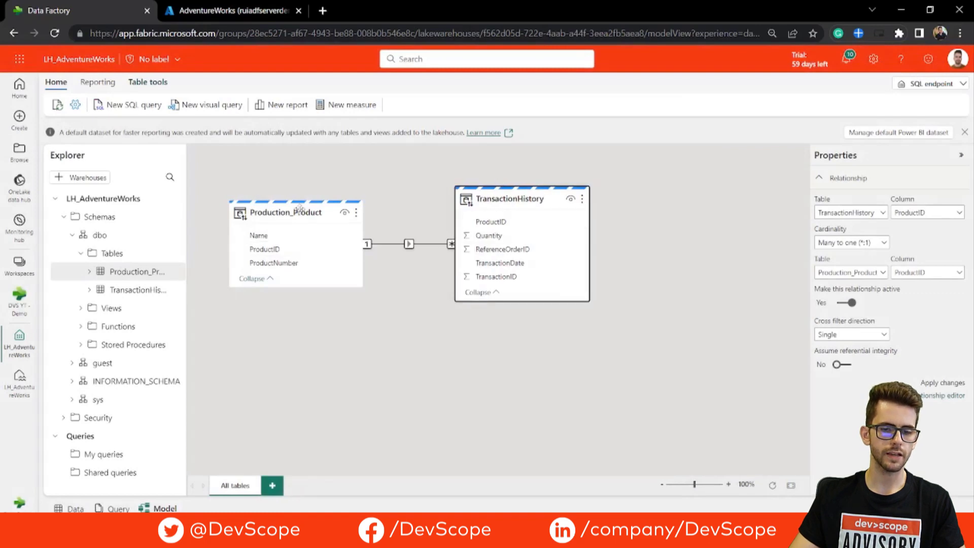
drag(292, 215, 295, 256)
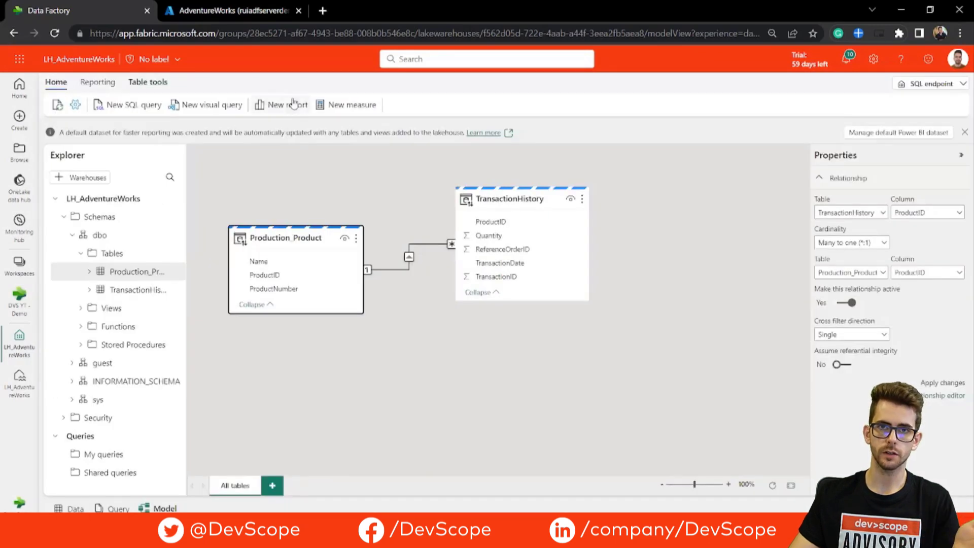
Build a new report with a table of Sum of Quantity by product Name.
click(287, 103)
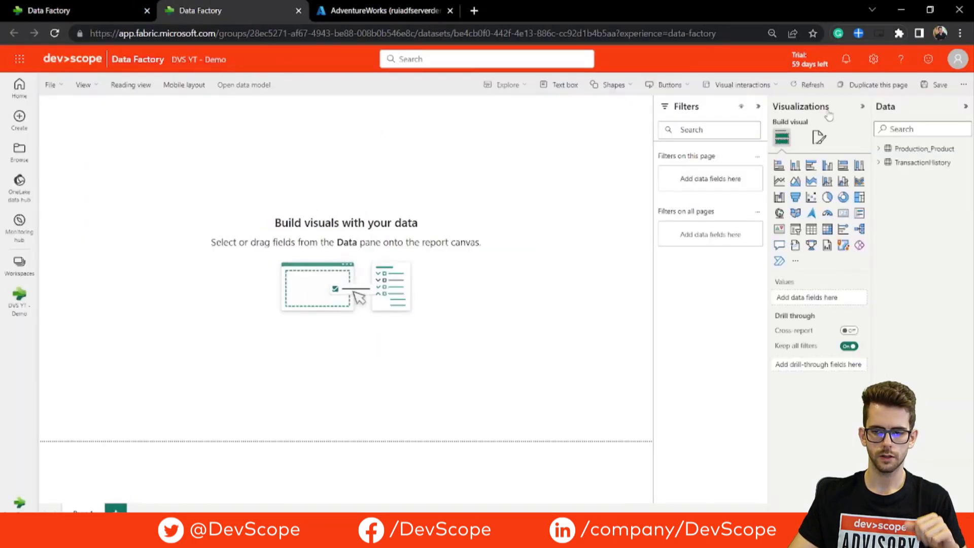
click(879, 163)
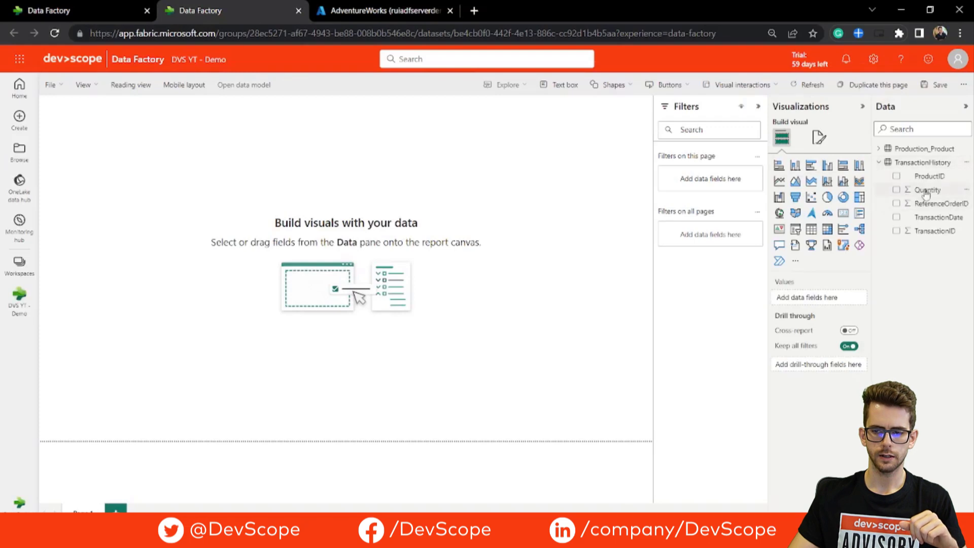
drag(927, 191, 582, 241)
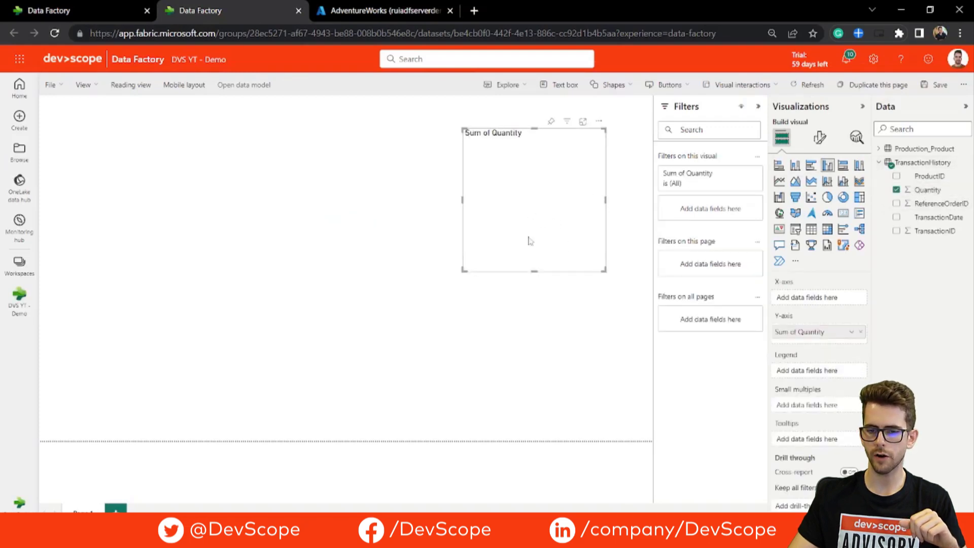
click(880, 149)
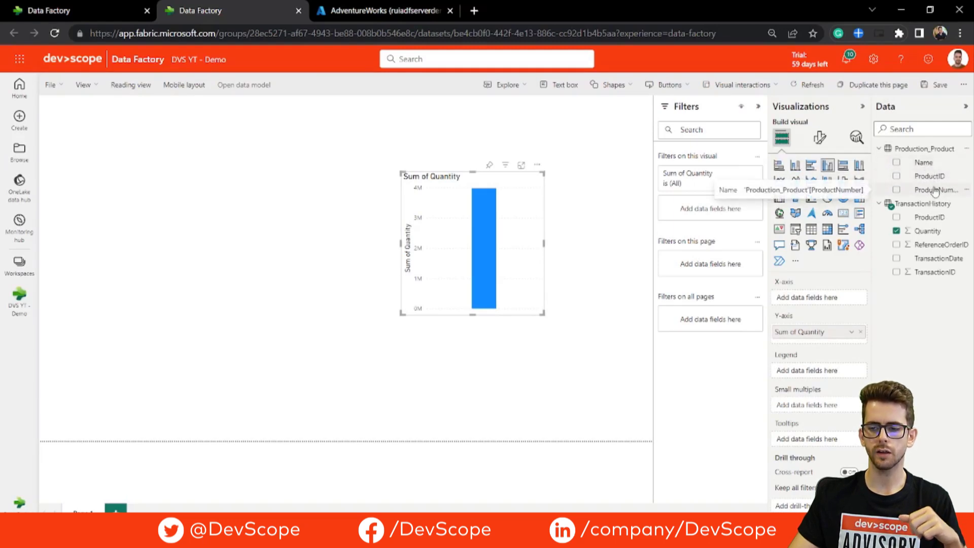
drag(935, 196, 820, 303)
click(812, 229)
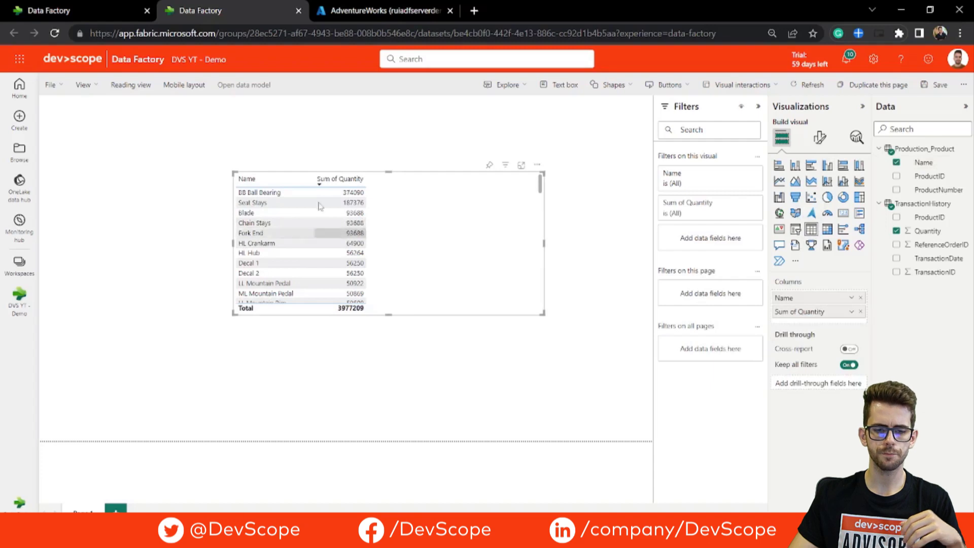
Save the report as 'report' in the DVS YT - Demo workspace.
click(53, 85)
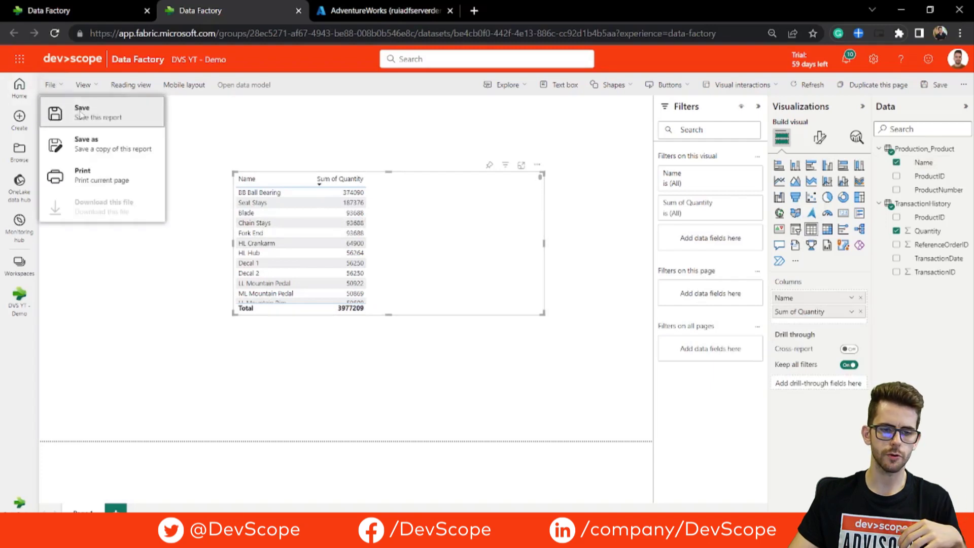
click(82, 113)
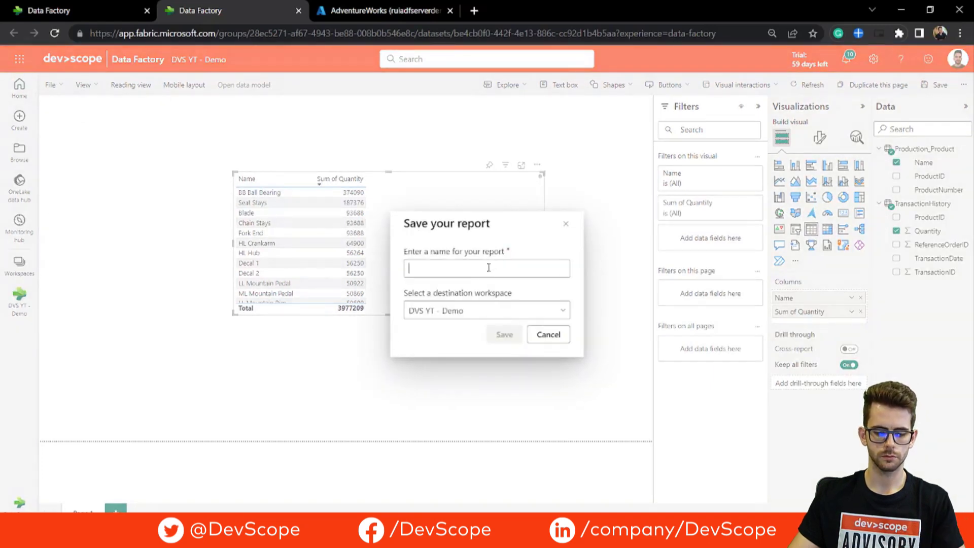
text(report)
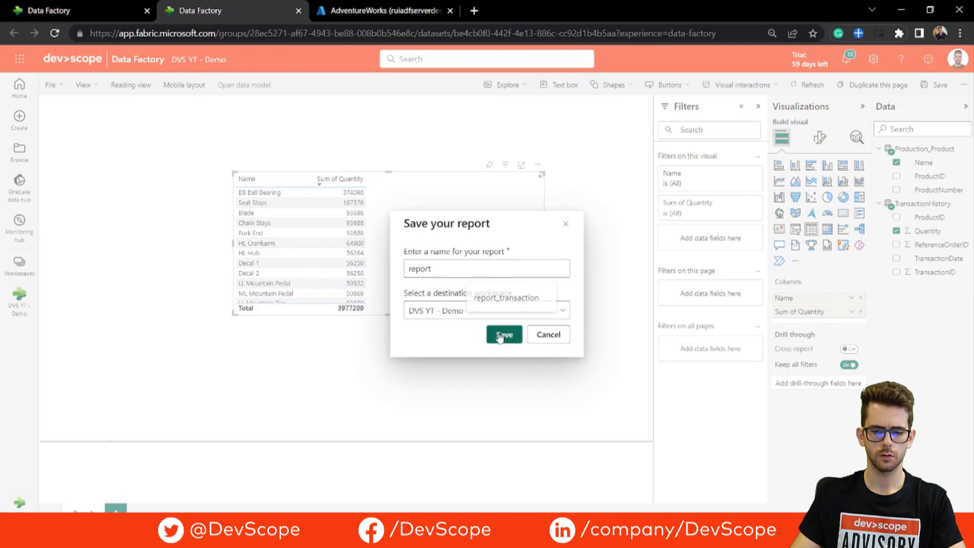
click(503, 335)
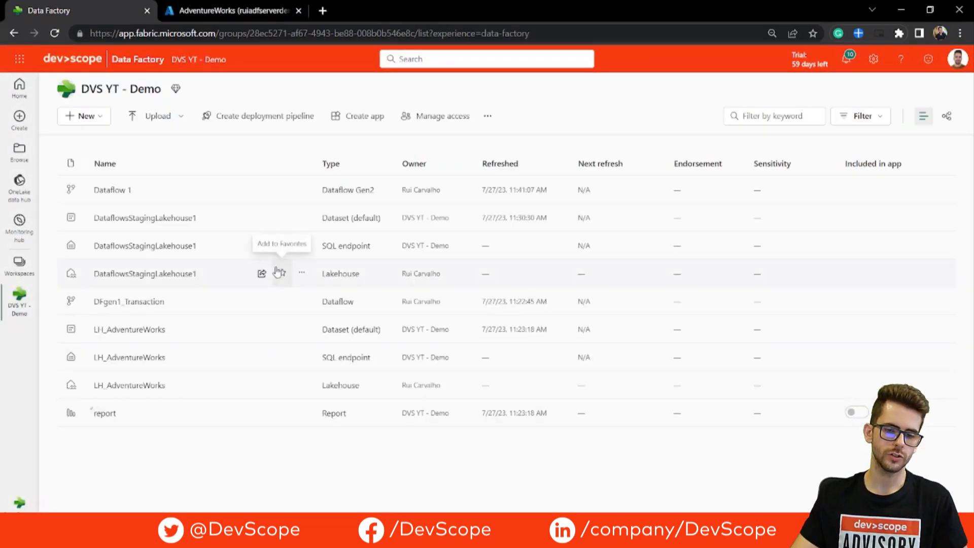
click(302, 188)
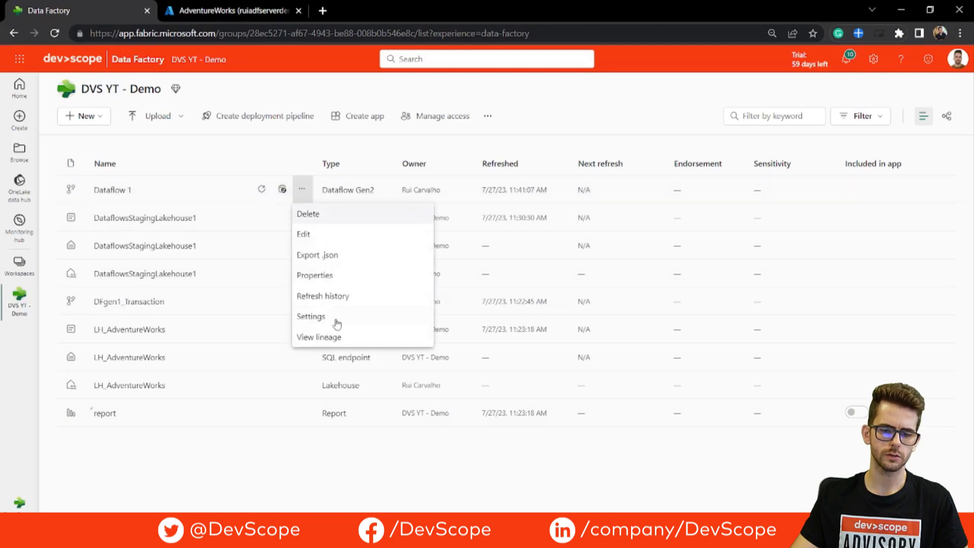
click(335, 320)
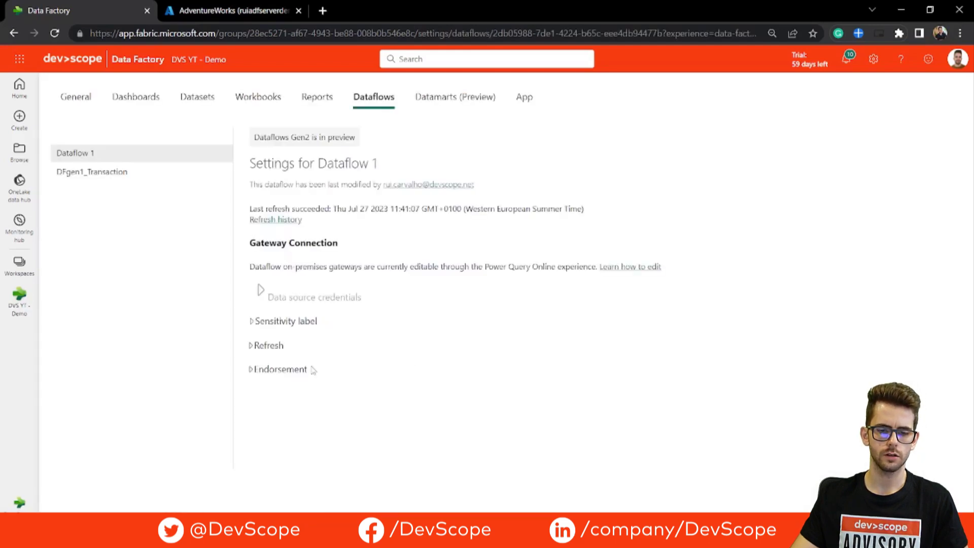
click(265, 346)
scroll(407, 273, down, 2)
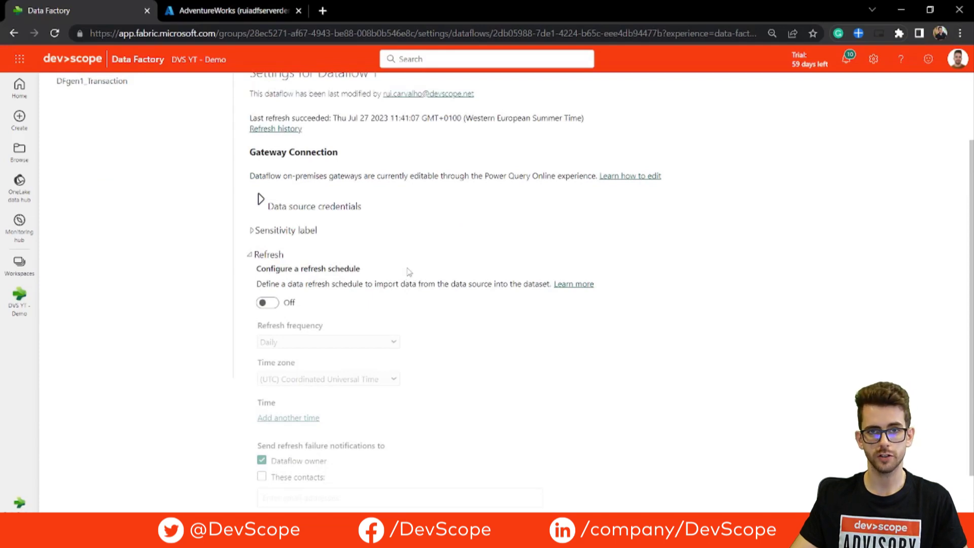
click(266, 303)
scroll(266, 302, down, 1)
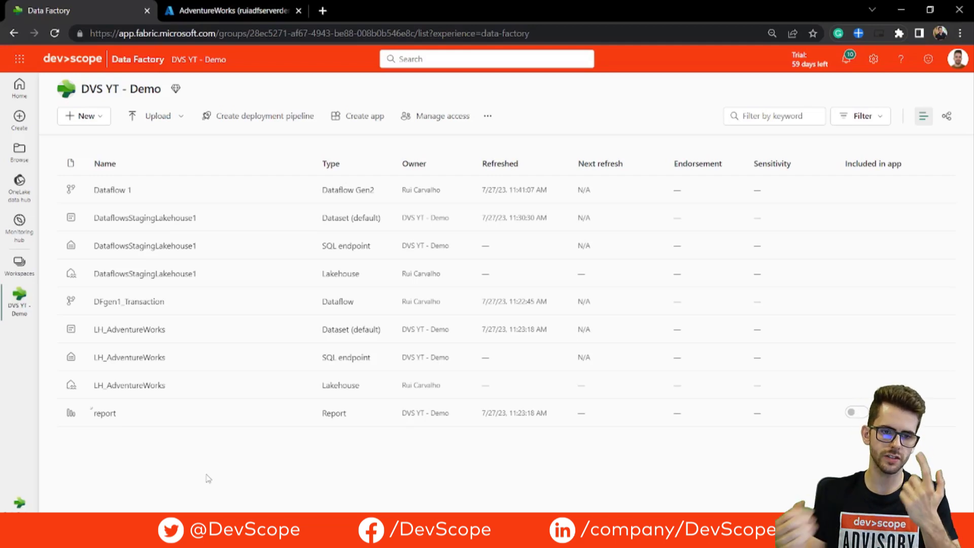
Open the DFgen1_Transaction dataflow and edit its FctTransaction query.
click(142, 304)
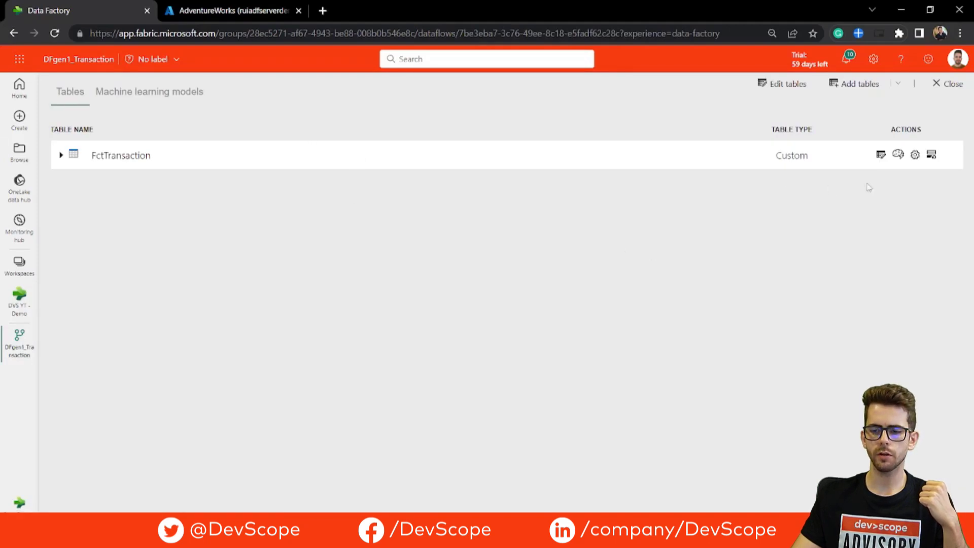
click(880, 157)
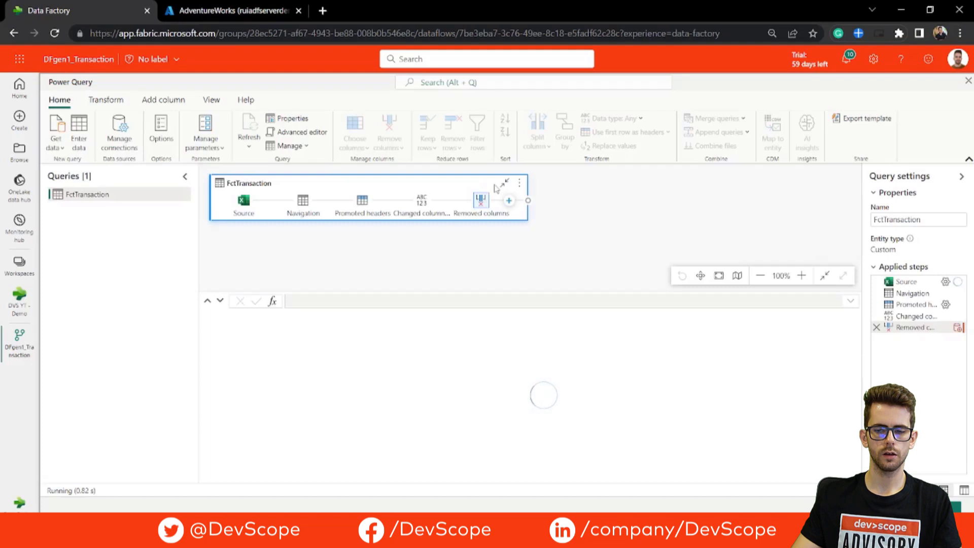
click(973, 119)
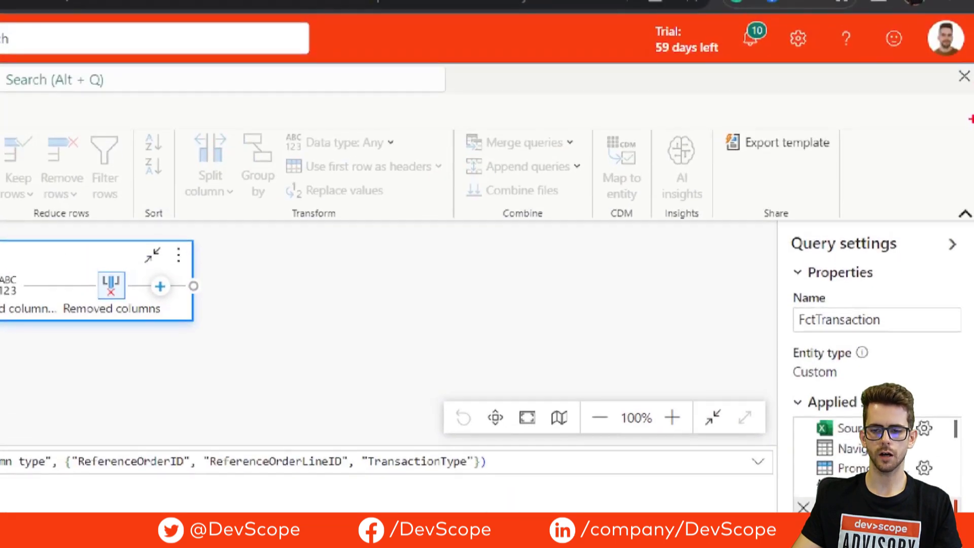
drag(723, 162, 849, 159)
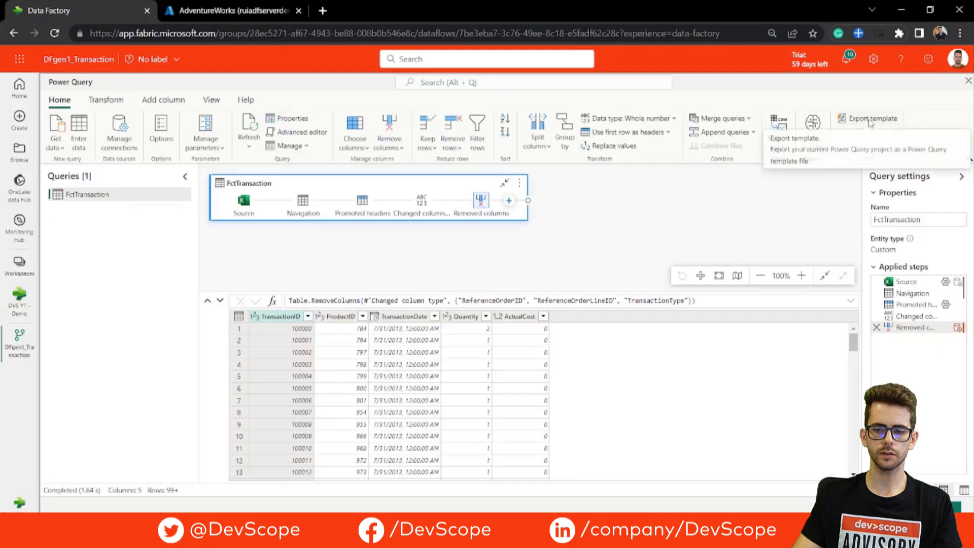
Export the dataflow as a Power Query template named dfgen1_template.
click(787, 142)
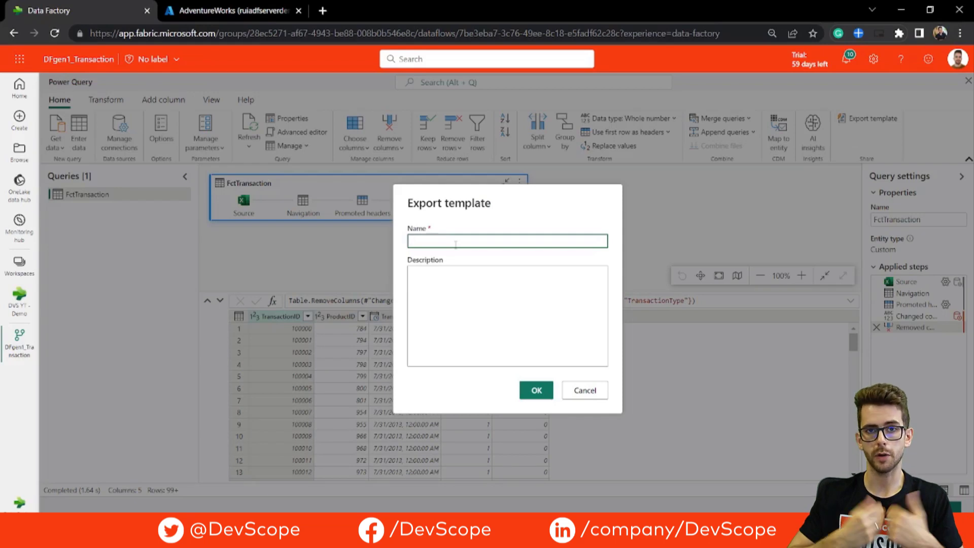
key(Caps_Lock)
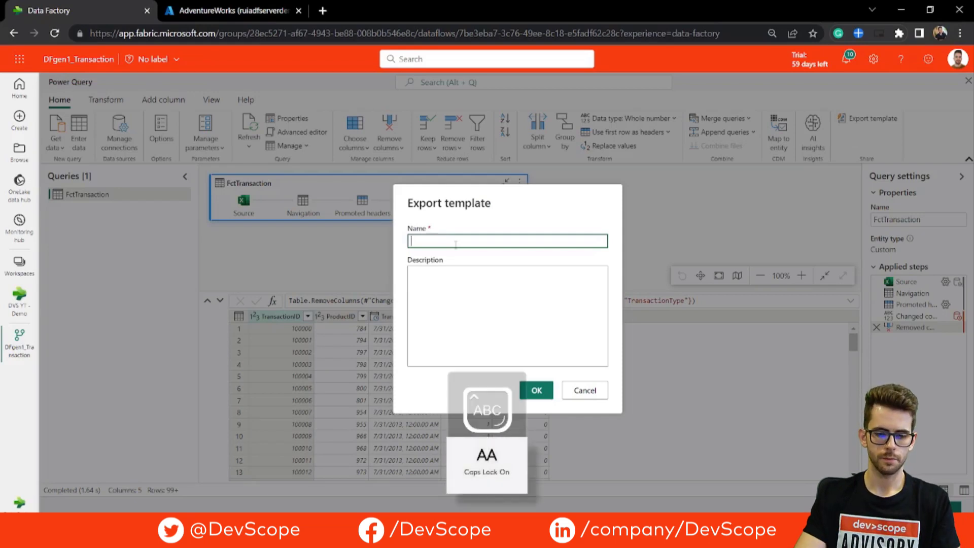
key(Caps_Lock)
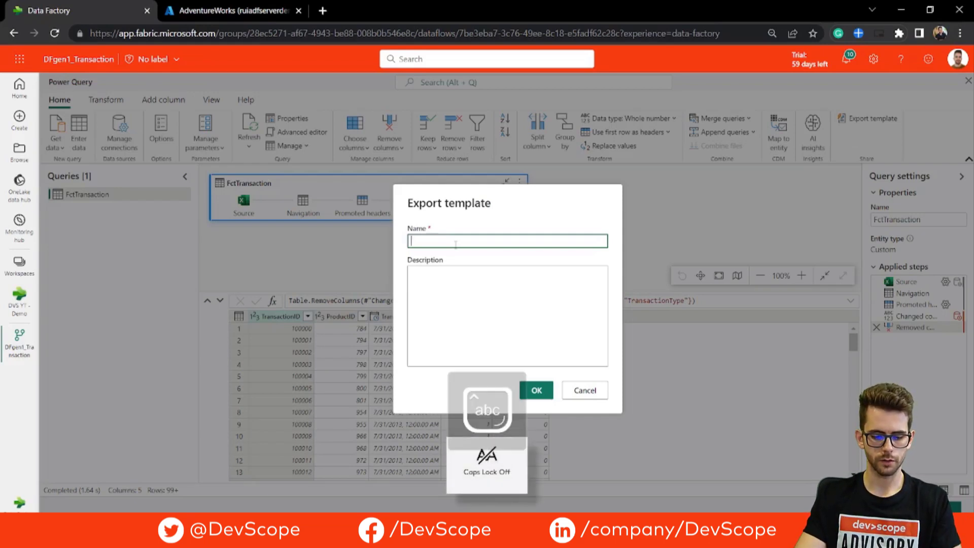
text(dfgen1_)
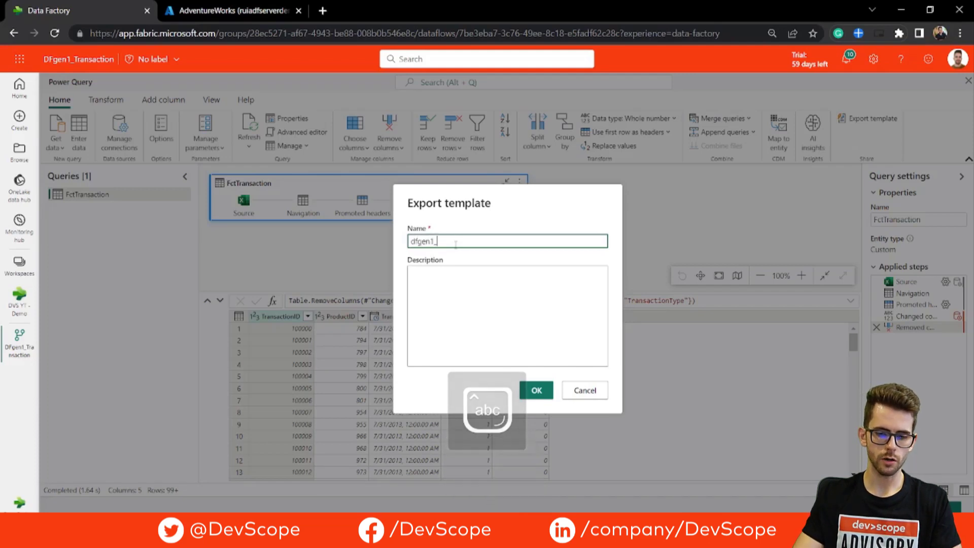
text(template)
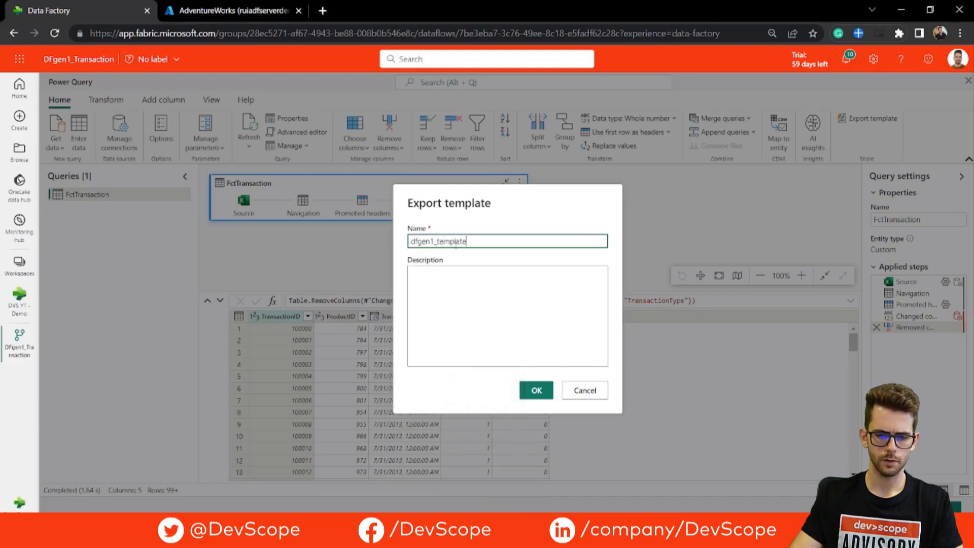
click(536, 389)
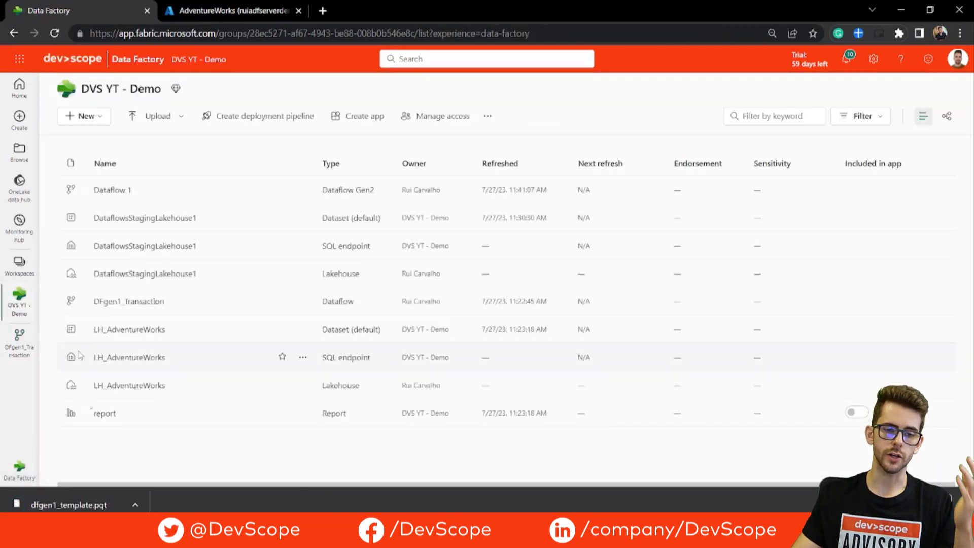
Create a new Dataflow Gen2 by importing the dfgen1_template.pqt Power Query template.
click(79, 116)
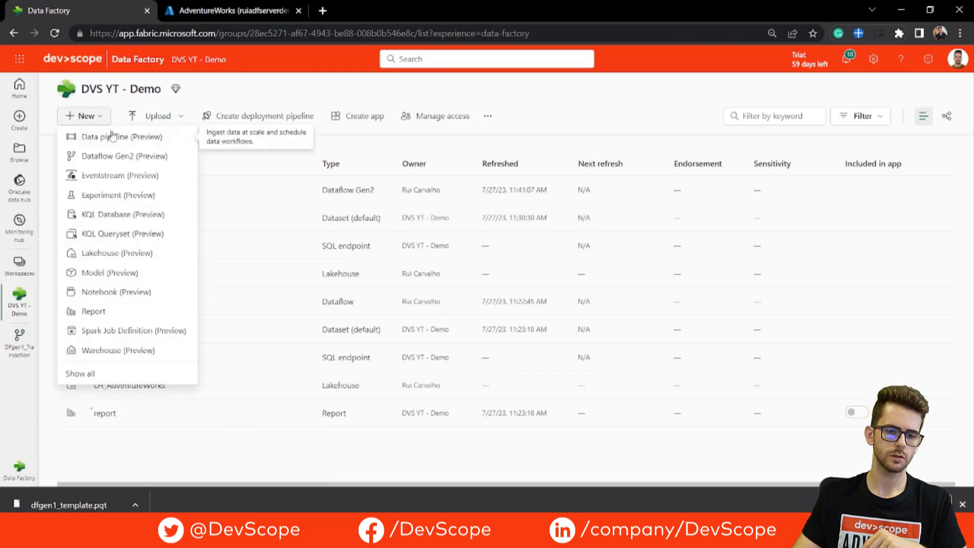
click(118, 158)
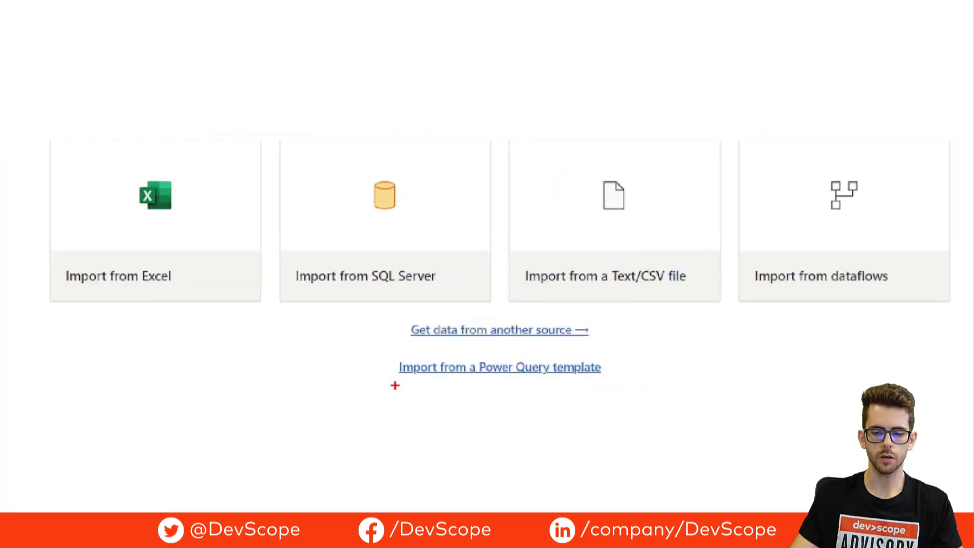
drag(395, 386, 642, 380)
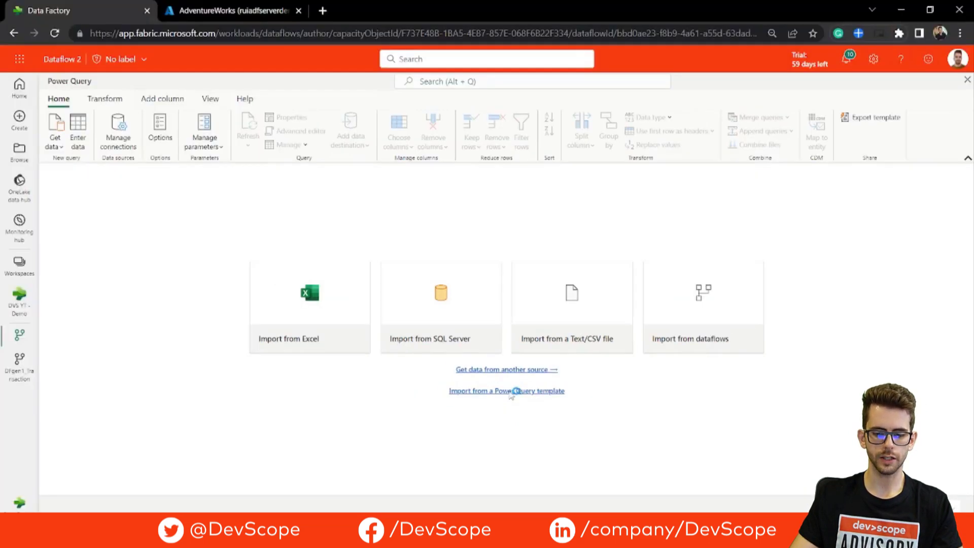
click(511, 393)
click(261, 32)
text(C:\Users\rui.carvalho\Desktop\template)
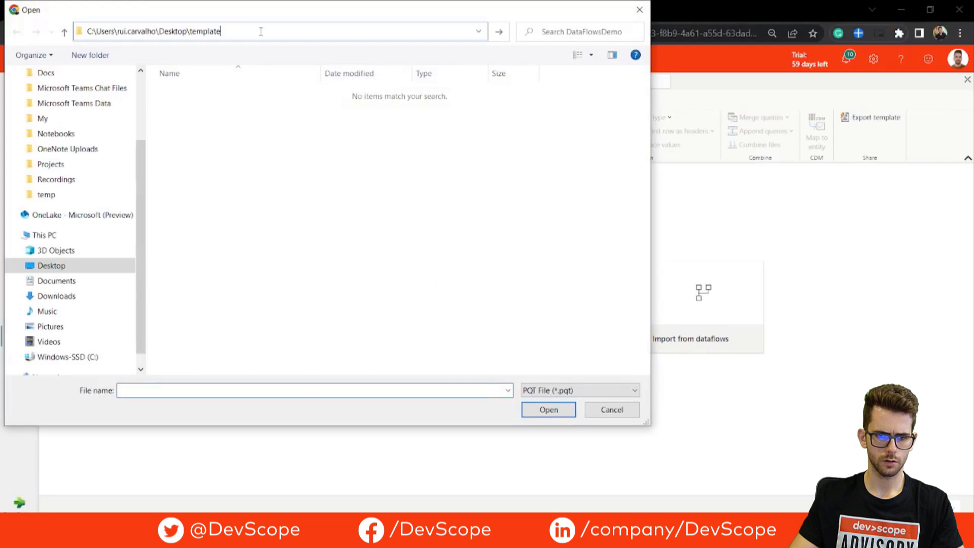
key(Return)
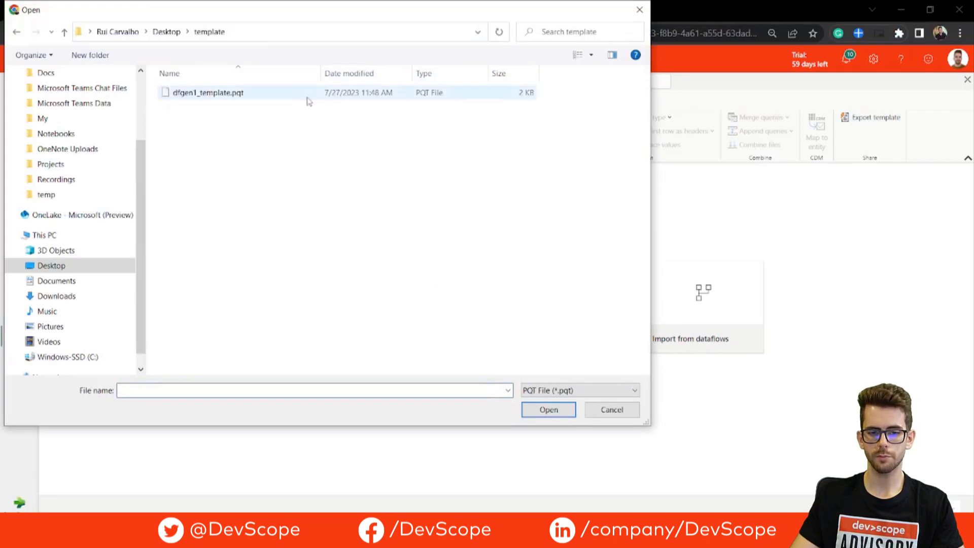
double_click(290, 98)
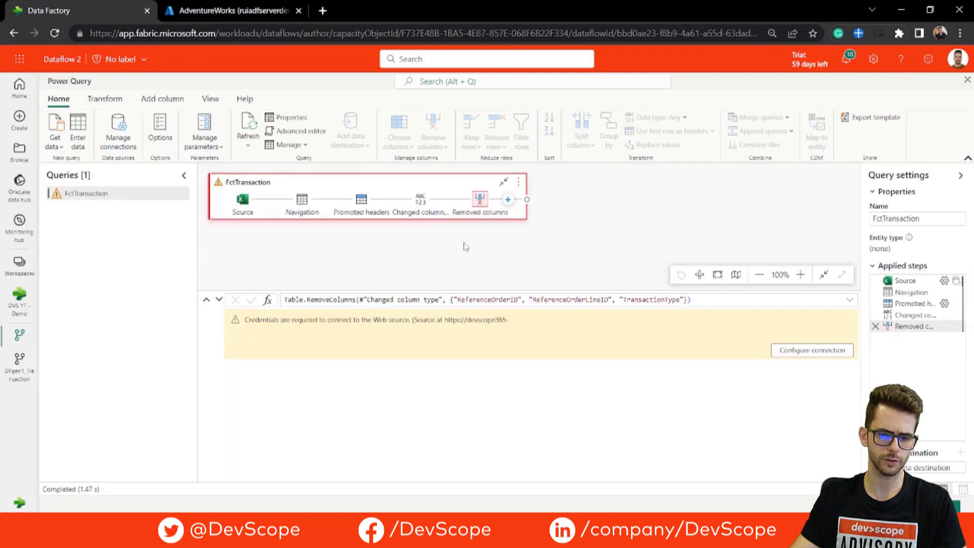
Connect the FctTransaction query's web data source and return to the workspace.
click(779, 352)
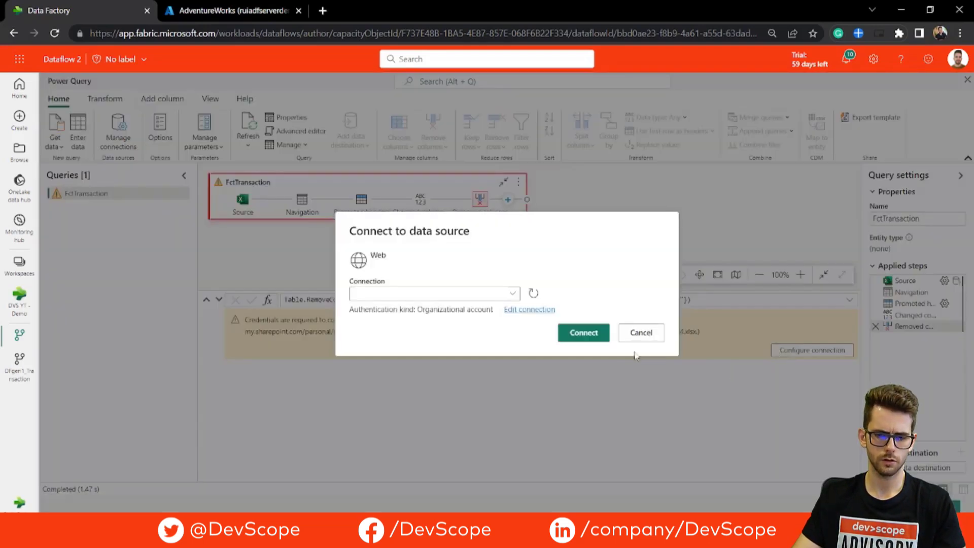
click(589, 339)
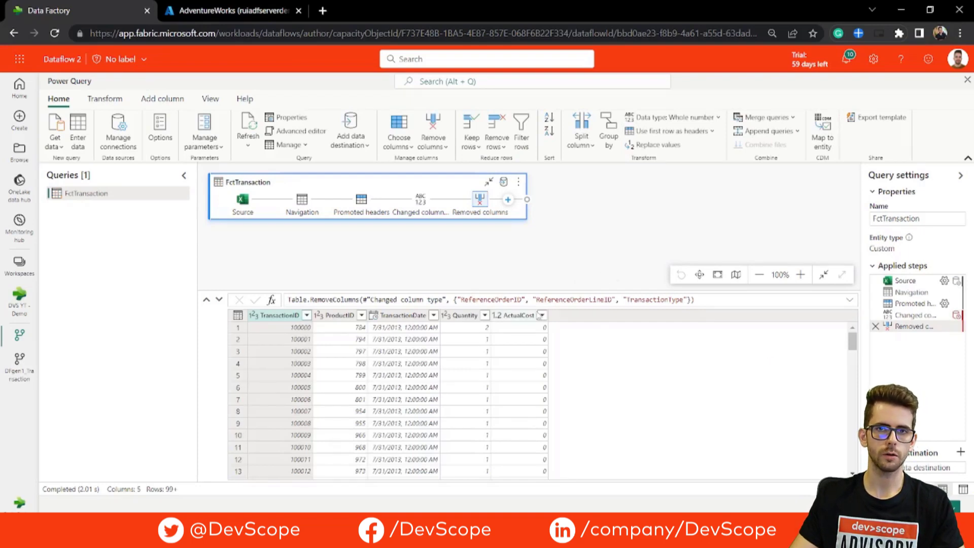
click(19, 310)
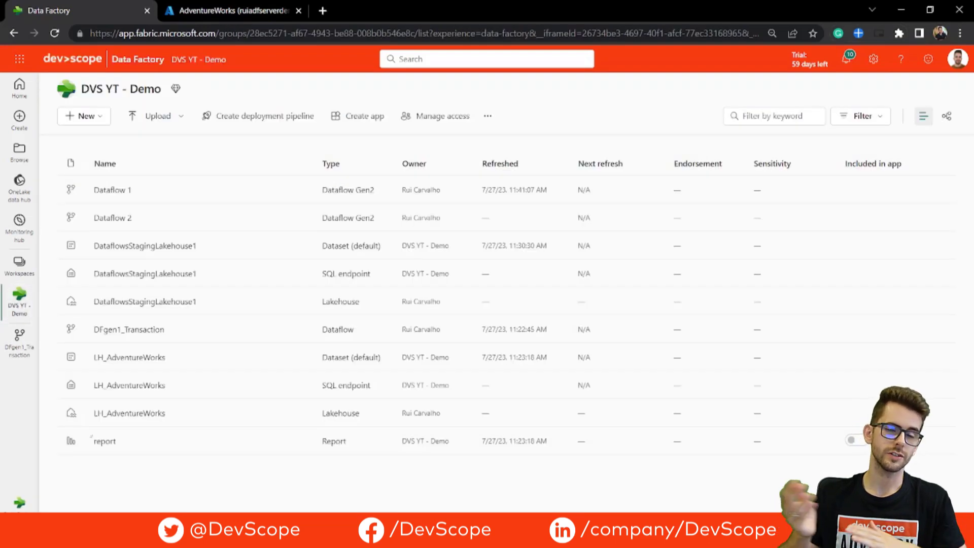